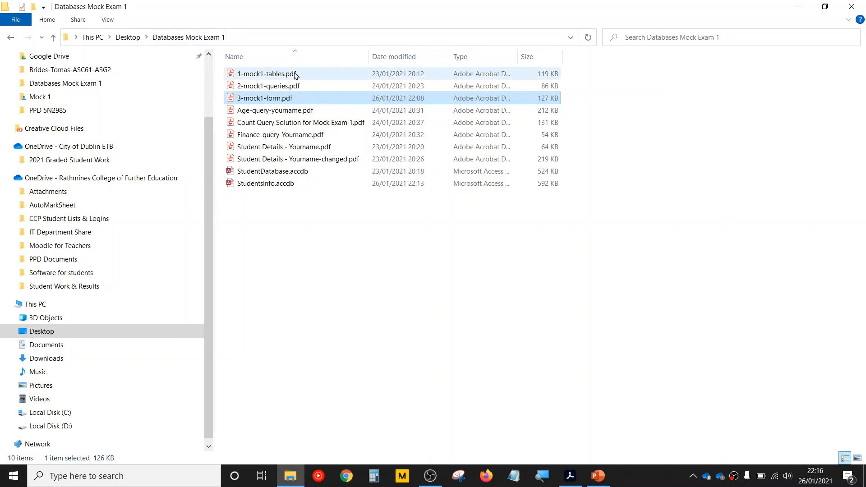
# - Open the exam brief 3-mock1-form.pdf, and open the StudentsInfo.accdb database in Access
pyautogui.doubleClick(286, 100)
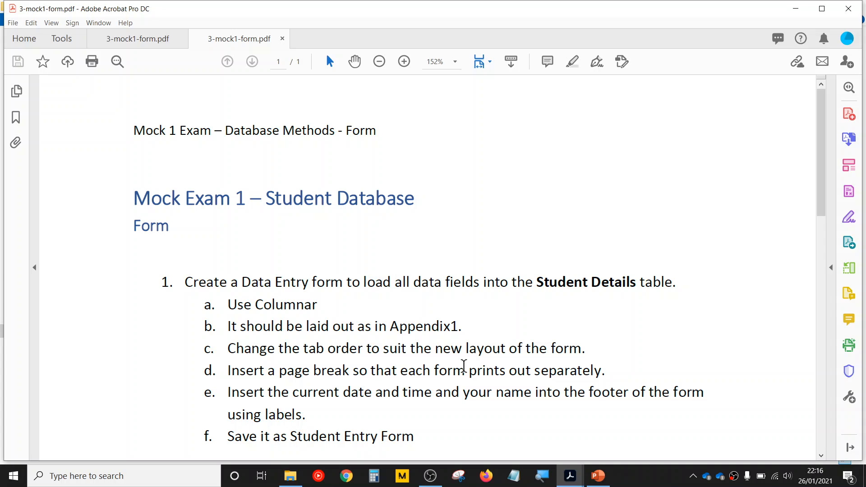
pyautogui.click(291, 476)
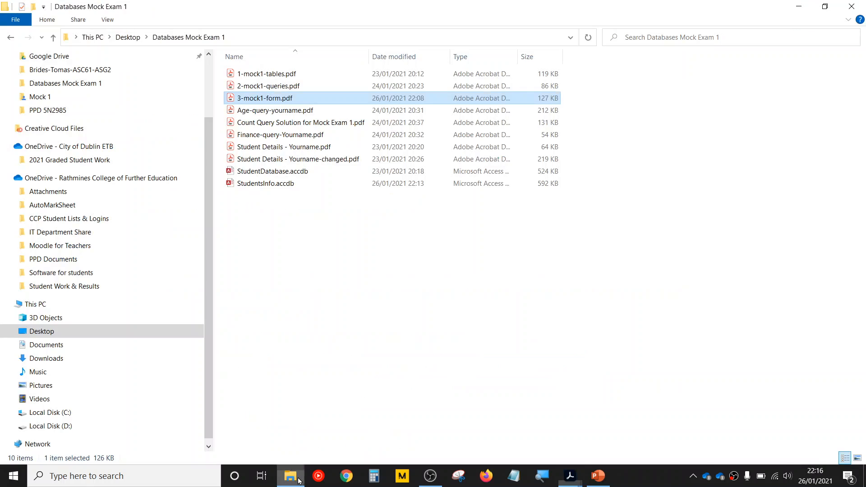
pyautogui.click(284, 185)
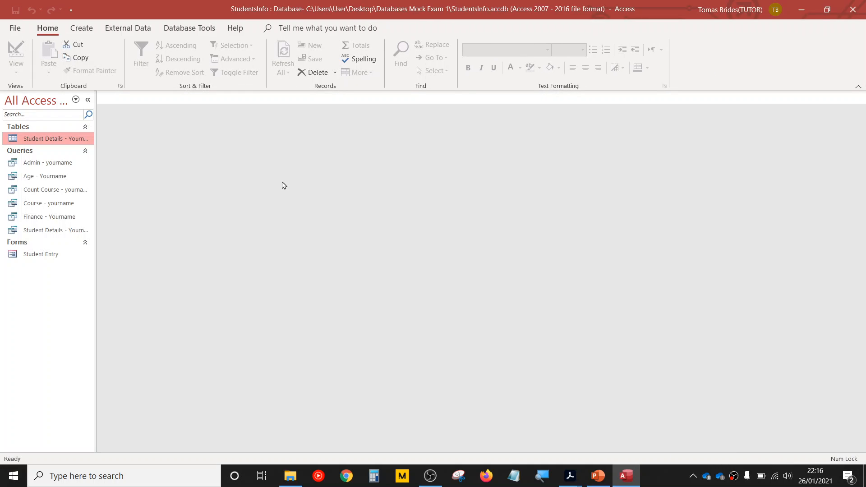
# - Permanently delete the existing Student Entry form from the database
pyautogui.click(63, 259)
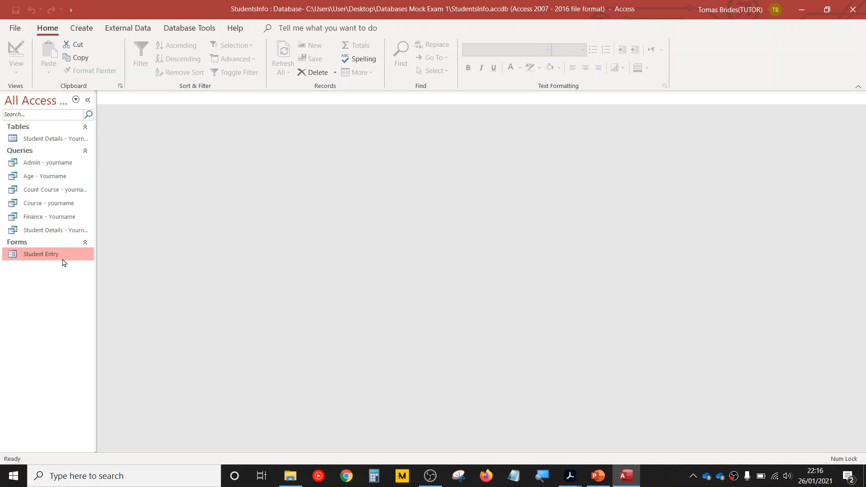
pyautogui.rightClick(63, 263)
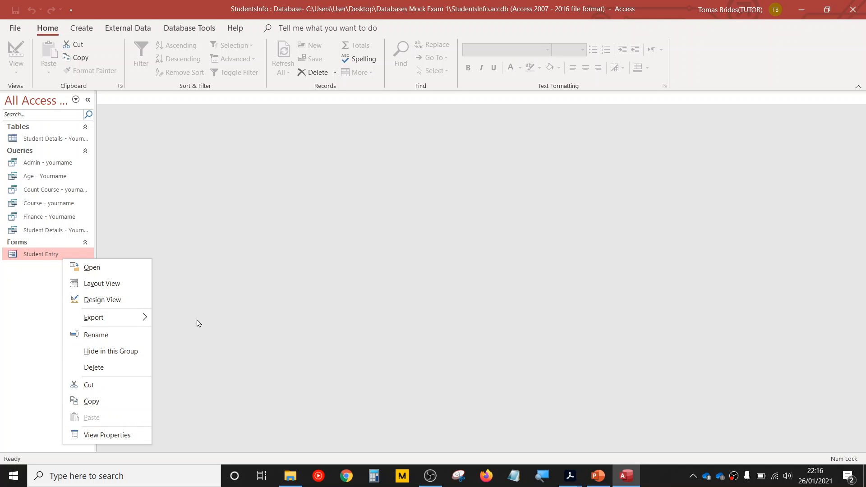
pyautogui.click(142, 366)
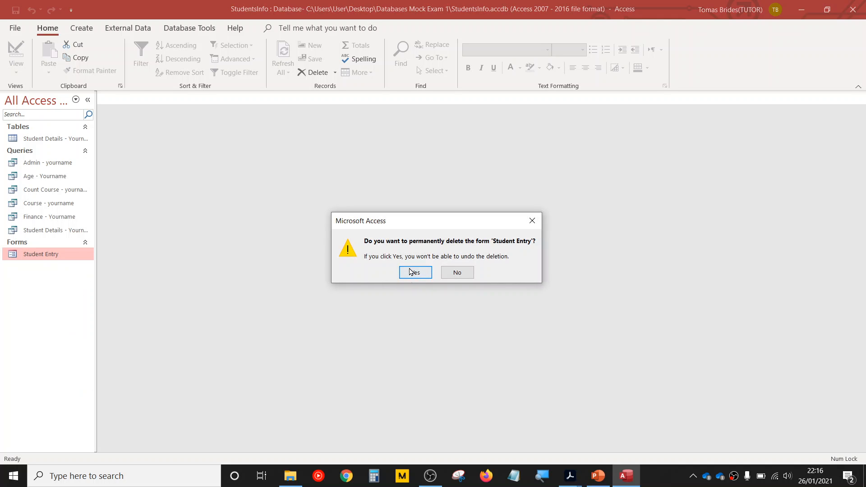
pyautogui.click(411, 272)
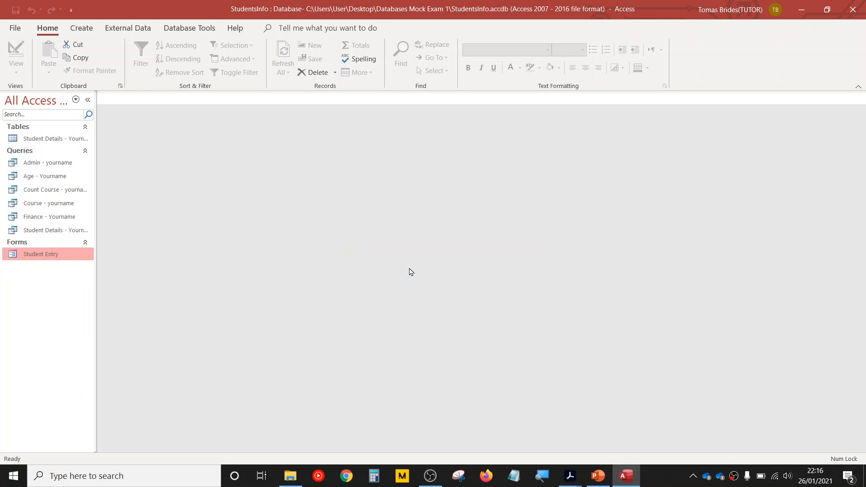
# - Open the Student Details - Yourname table and set up a Form Wizard form with all its fields in Columnar layout
pyautogui.doubleClick(61, 138)
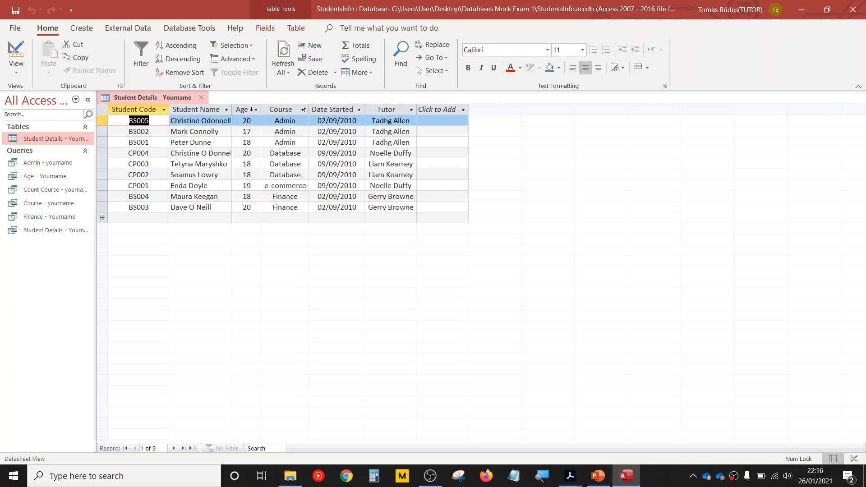
pyautogui.click(242, 110)
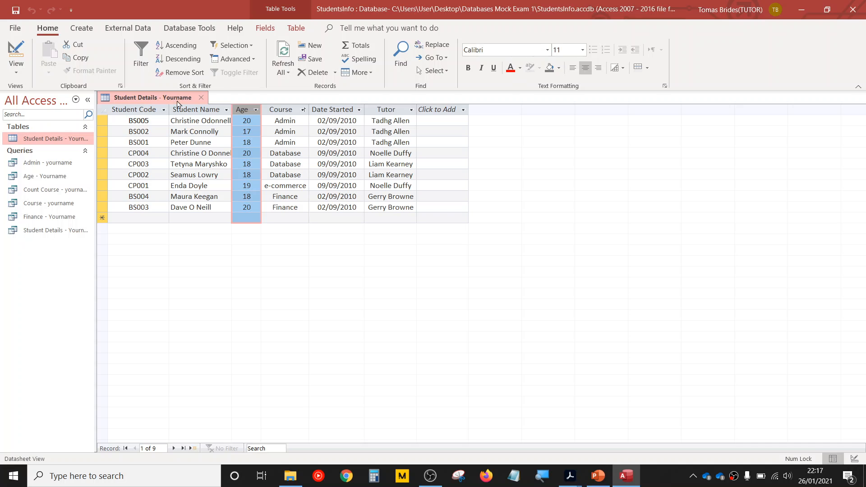
pyautogui.click(81, 28)
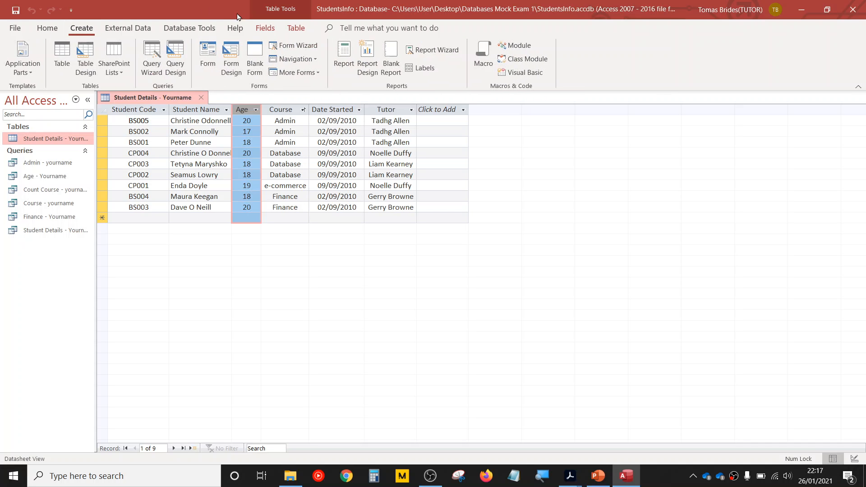
pyautogui.click(309, 47)
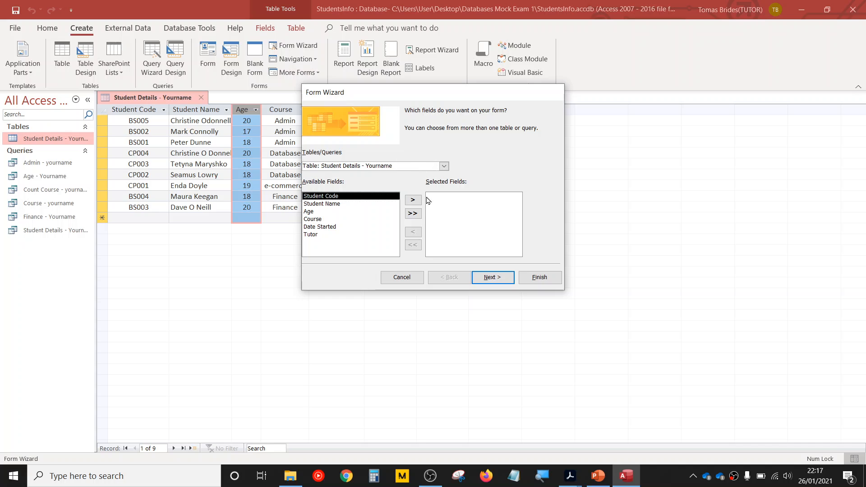
pyautogui.click(445, 165)
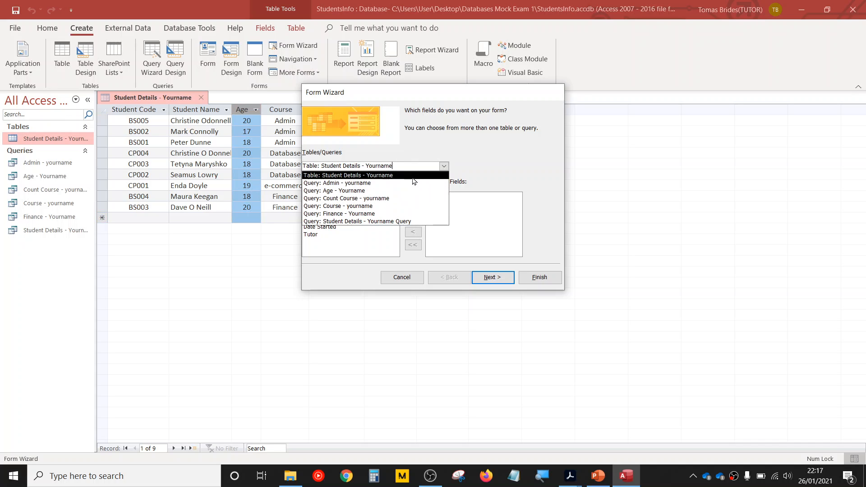
pyautogui.click(413, 176)
pyautogui.click(412, 213)
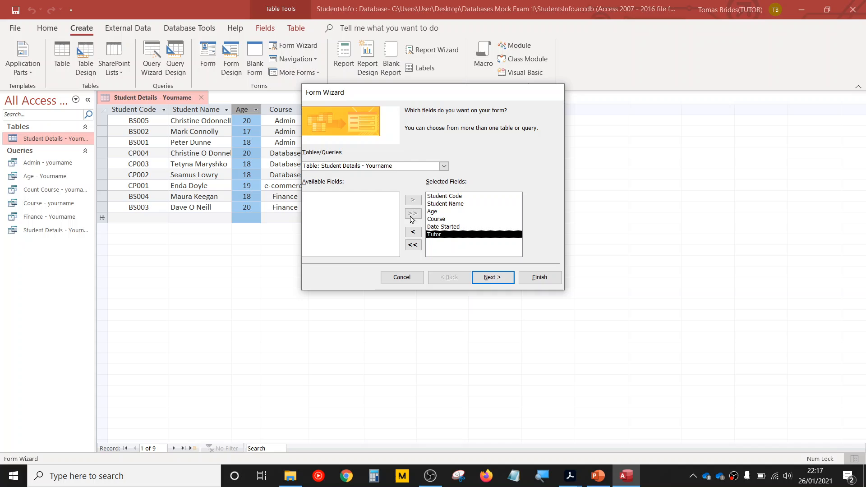
pyautogui.click(487, 275)
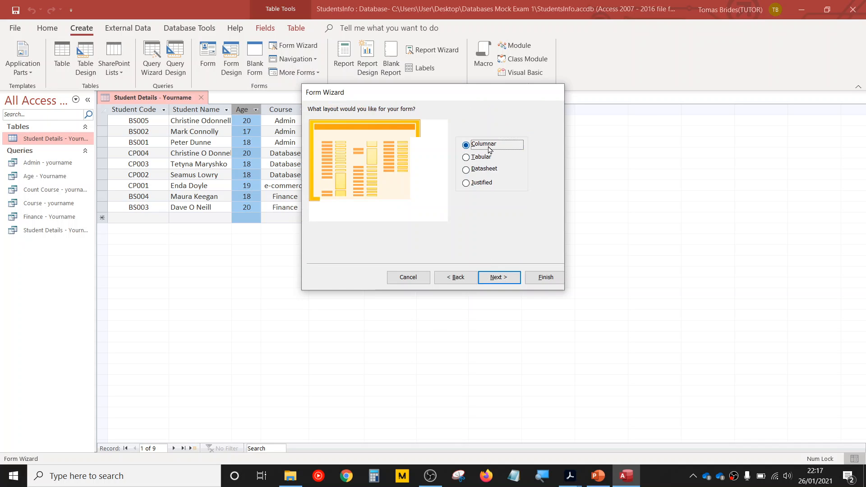
pyautogui.click(500, 277)
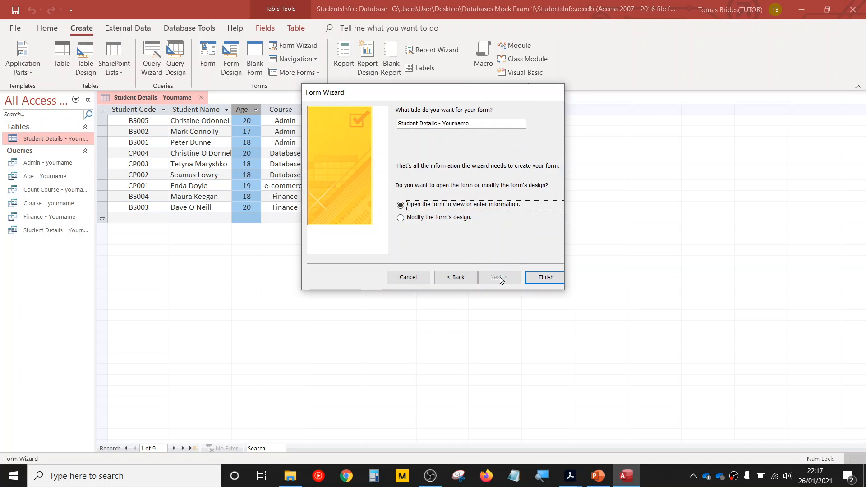
# - Check the required form name in the exam PDF, title the form Student Entry Form, and finish the wizard with Modify the form's design
pyautogui.tripleClick(481, 124)
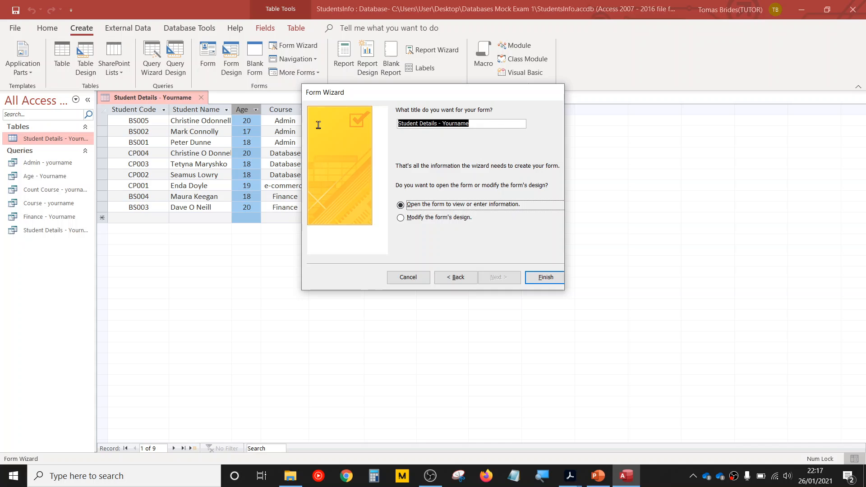
pyautogui.click(570, 478)
pyautogui.click(602, 441)
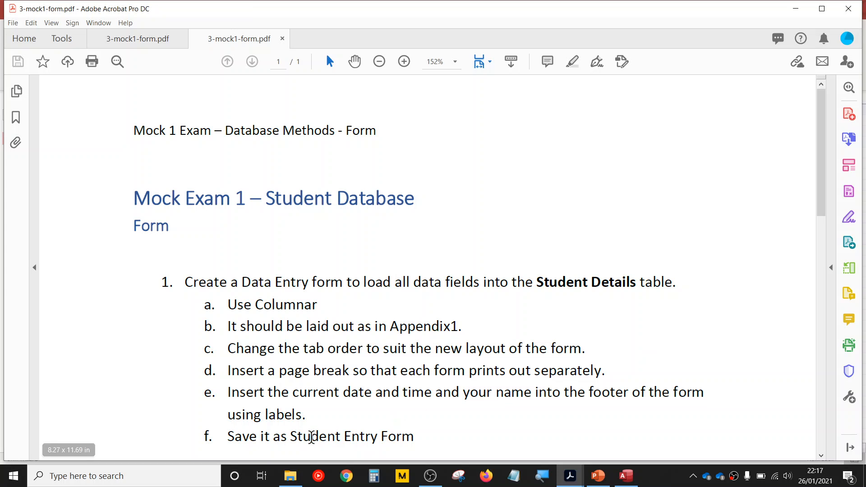
pyautogui.click(632, 474)
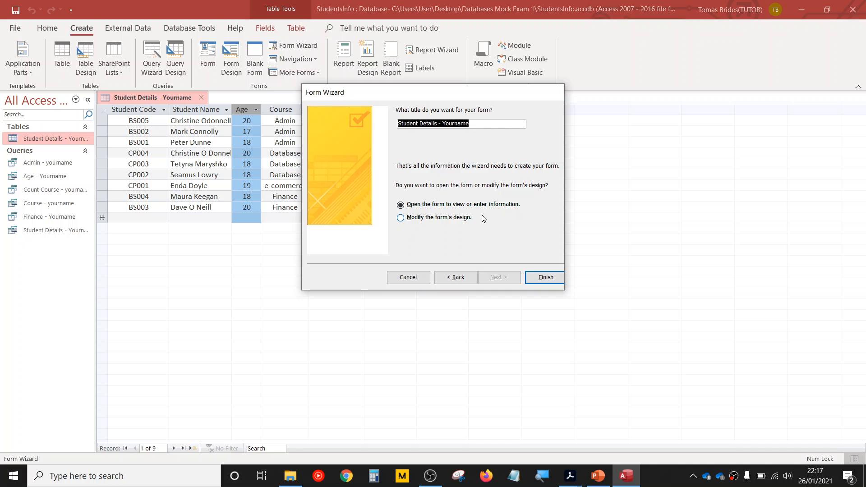
pyautogui.write('Stud')
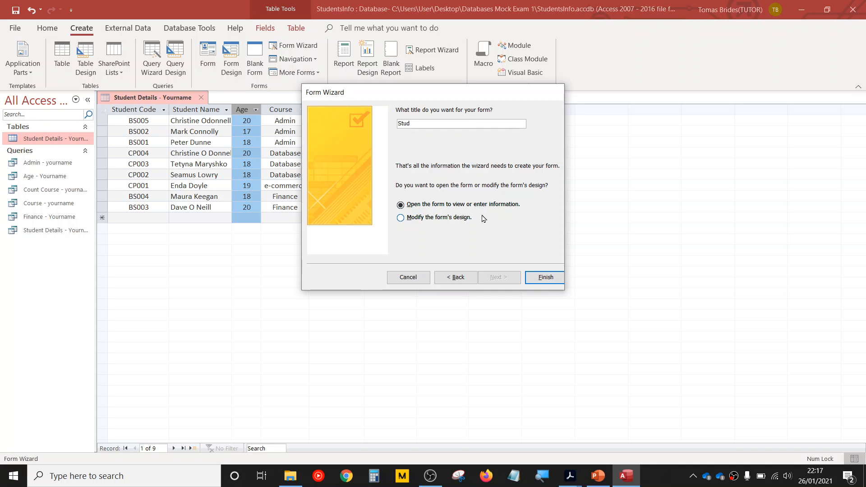
pyautogui.write('ent Entry Form')
pyautogui.click(452, 221)
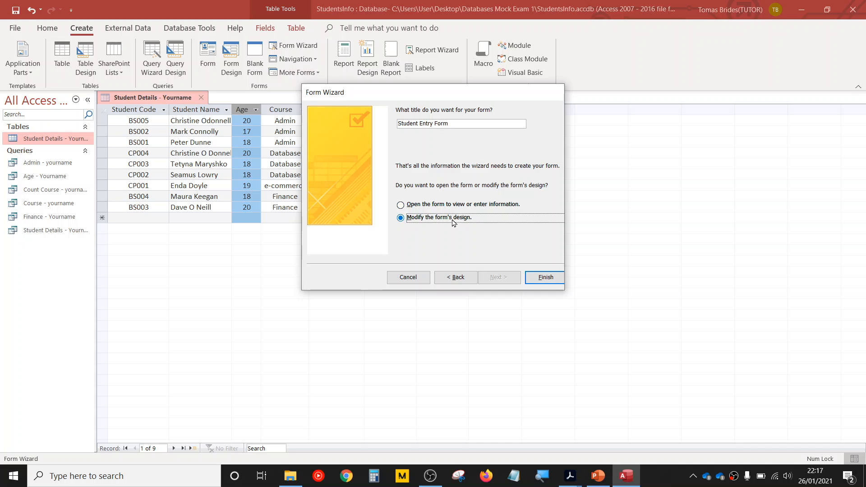
pyautogui.click(545, 277)
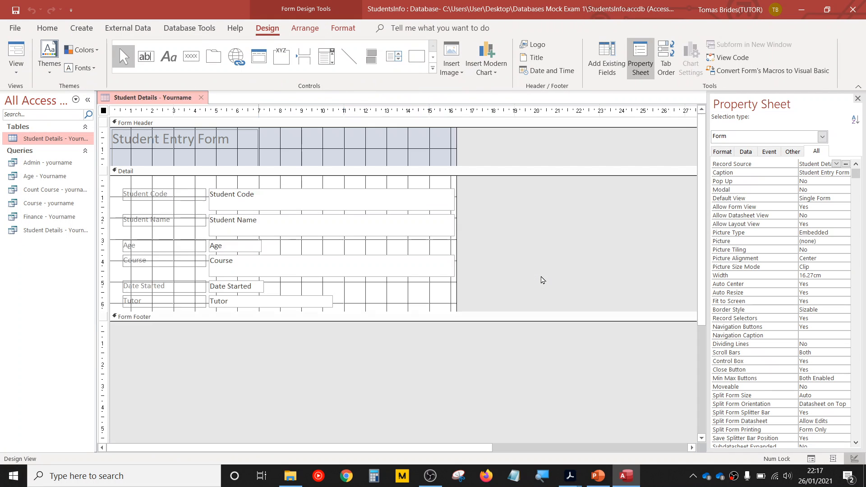
# - Consult the Appendix 1 layout in the exam PDF and narrow the form's Student Code text box to end near the 8 cm ruler mark
pyautogui.moveTo(571, 477)
pyautogui.click(632, 430)
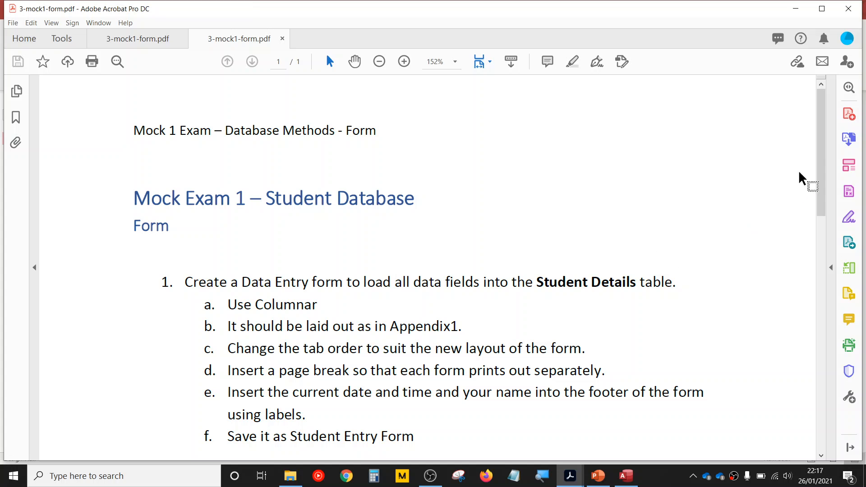
pyautogui.scroll(-12, 807, 271)
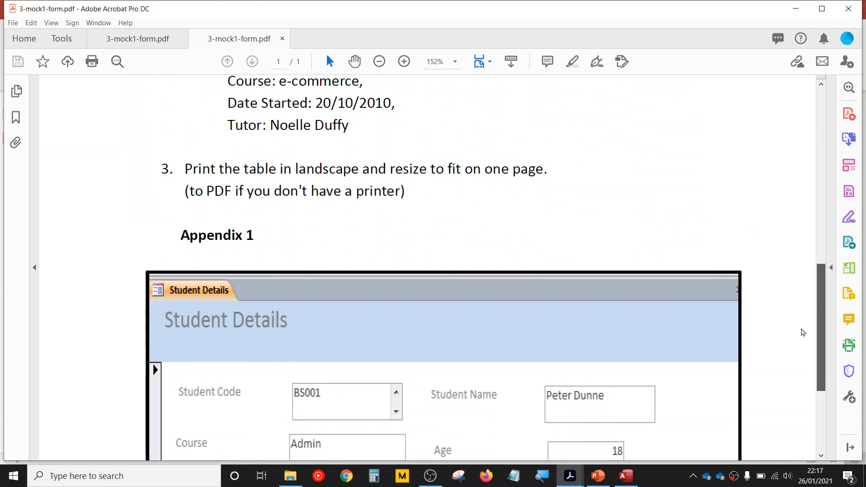
pyautogui.scroll(-4, 803, 333)
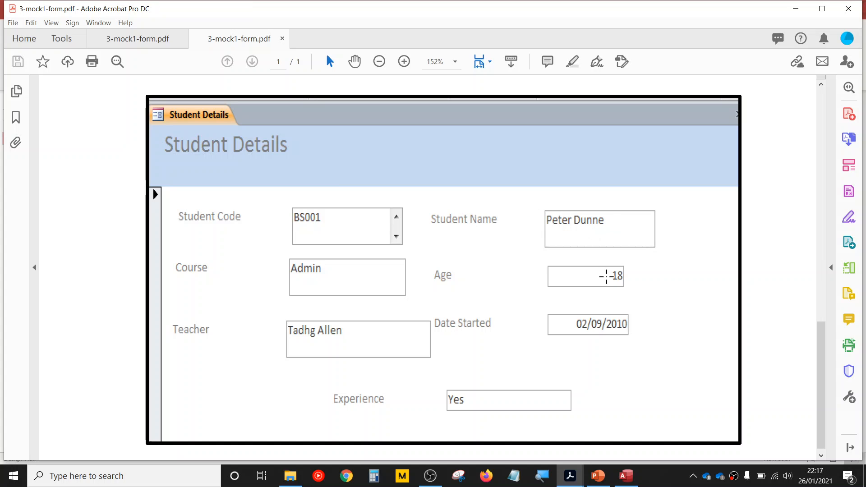
pyautogui.click(624, 476)
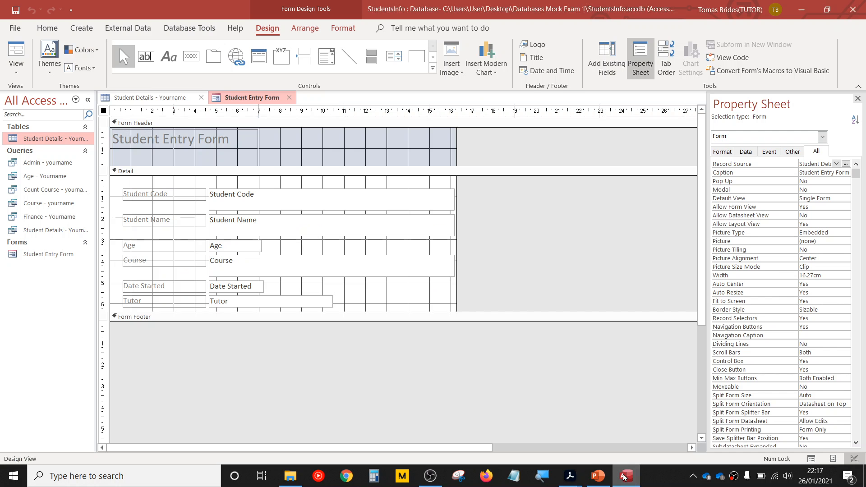
pyautogui.click(400, 197)
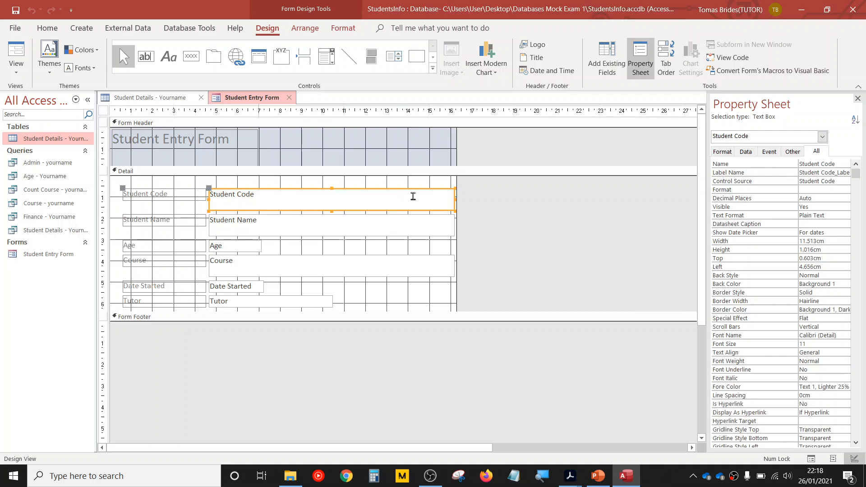
pyautogui.moveTo(454, 199); pyautogui.dragTo(280, 194)
# - Narrow the Student Name text box to about 3.3 cm and move it with its label onto the Student Code row
pyautogui.click(296, 226)
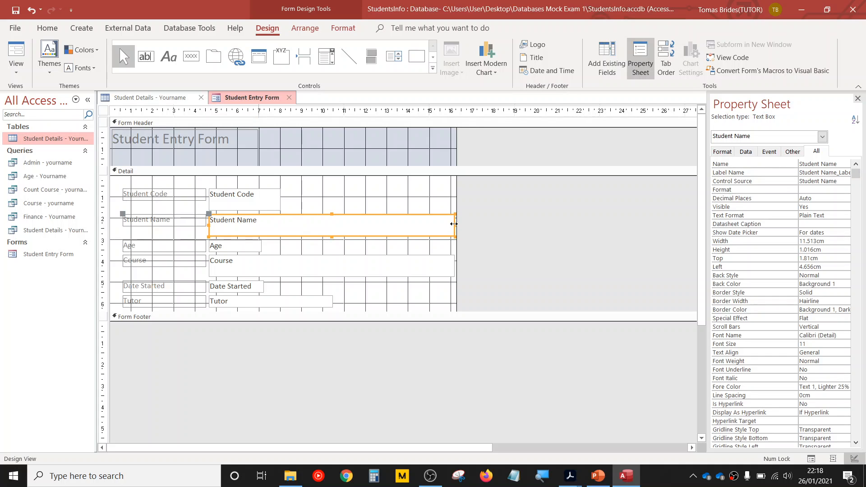
pyautogui.moveTo(452, 225); pyautogui.dragTo(280, 223)
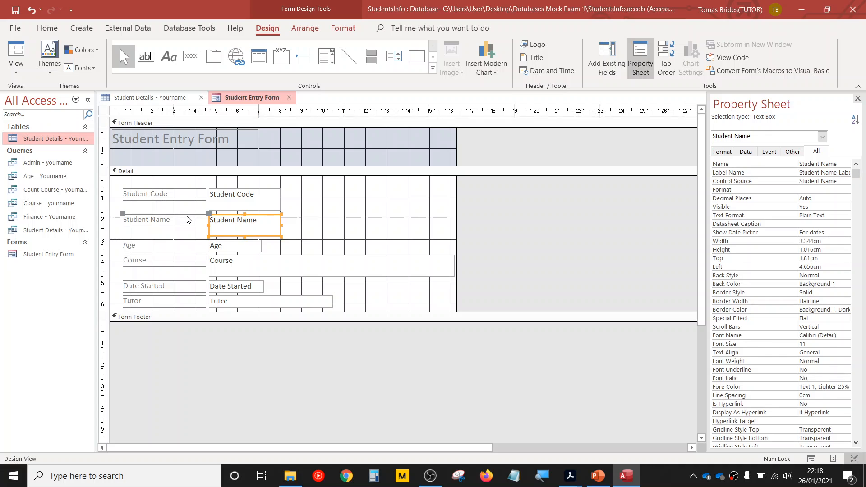
pyautogui.click(181, 216)
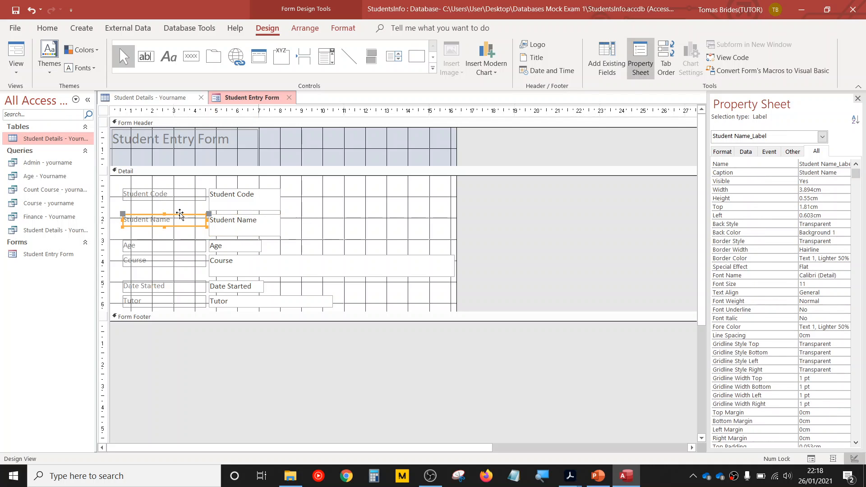
pyautogui.moveTo(180, 214); pyautogui.dragTo(354, 189)
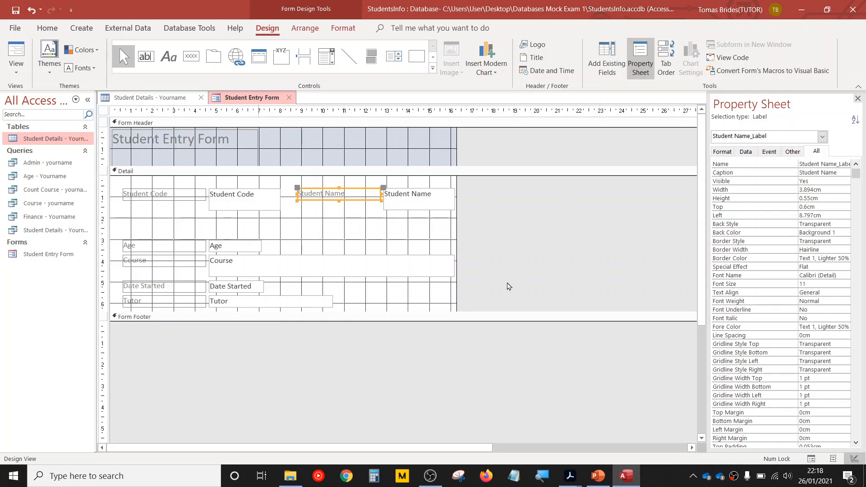
# - Check the Course field's place in the Appendix 1 layout of the exam PDF and narrow the form's Course text box to match Student Code
pyautogui.moveTo(569, 476)
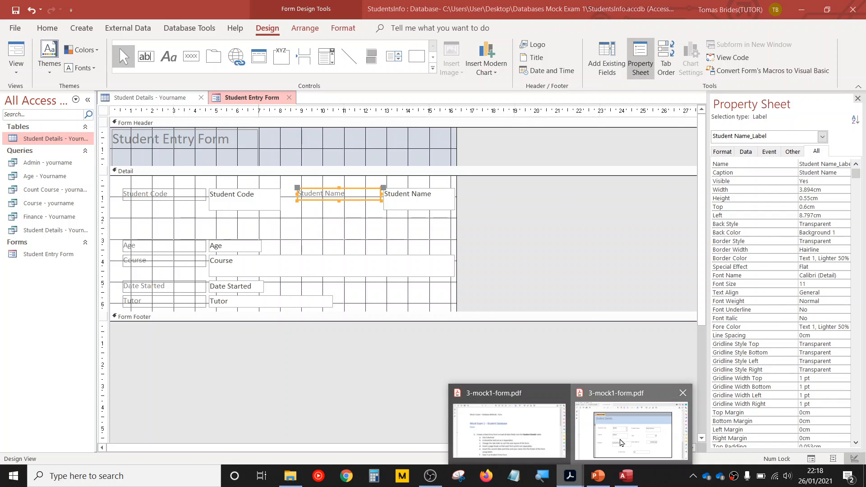
pyautogui.click(620, 440)
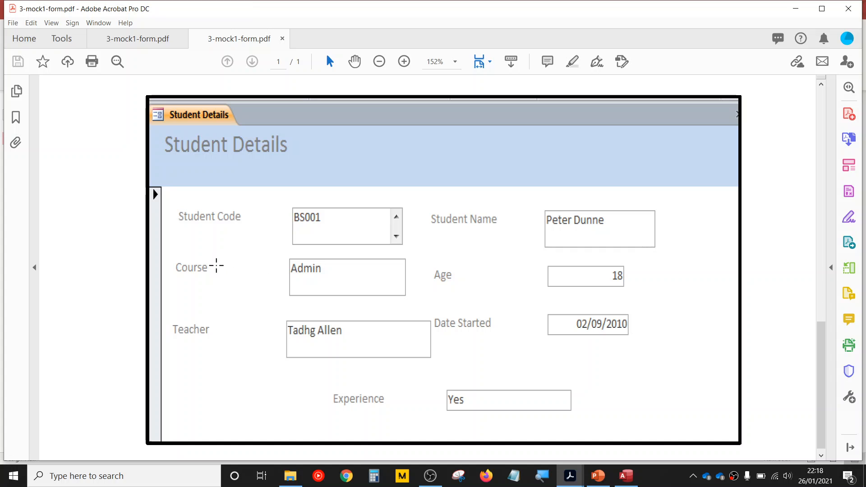
pyautogui.click(626, 476)
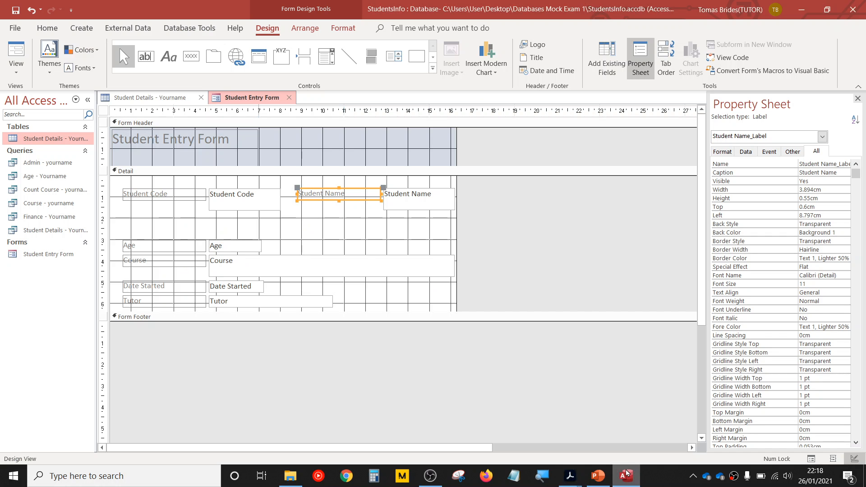
pyautogui.click(236, 268)
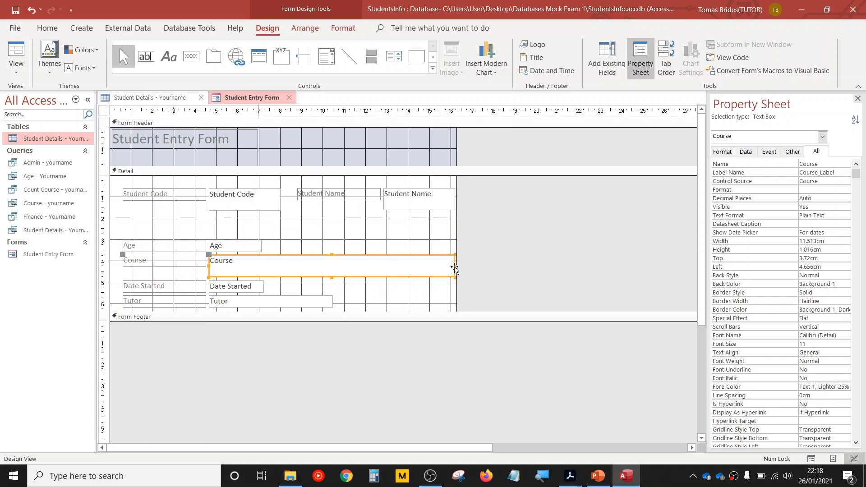
pyautogui.moveTo(456, 266); pyautogui.dragTo(280, 266)
# - Arrange the second row of the form with Course and its label under Student Code and Age and its label under Student Name
pyautogui.click(194, 261)
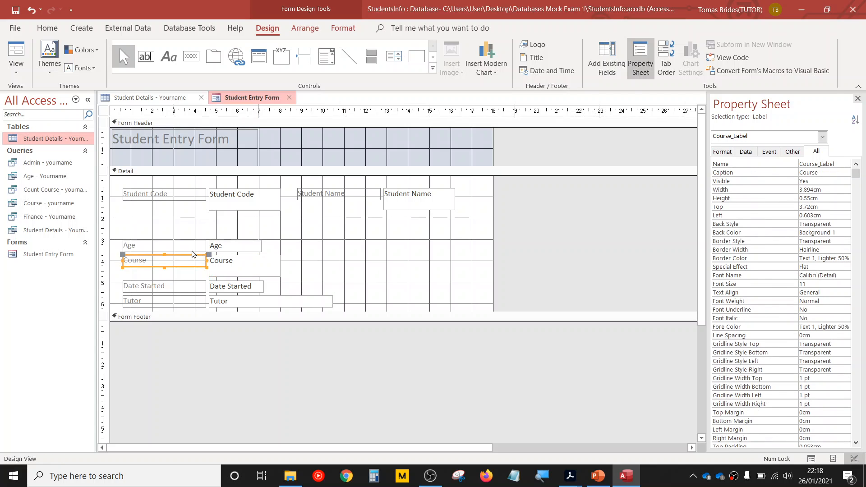
pyautogui.moveTo(192, 257); pyautogui.dragTo(355, 220)
pyautogui.click(181, 243)
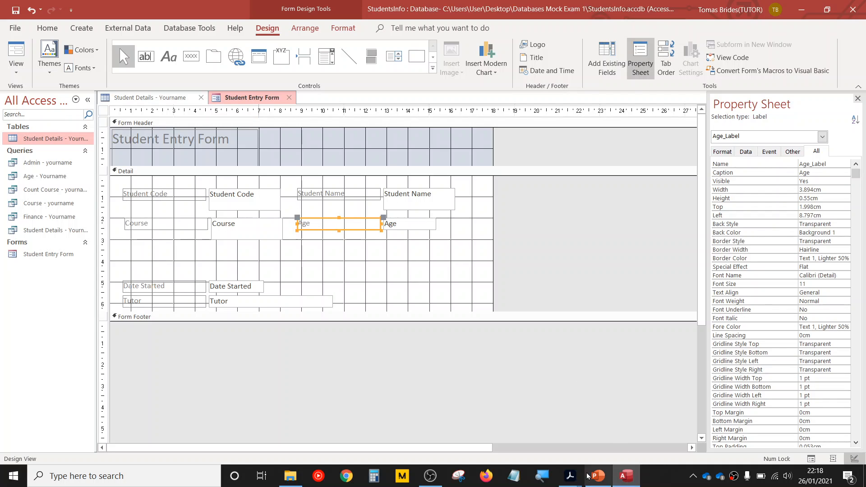
# - Consult the Appendix 1 layout in the exam PDF and move the Tutor field with its label onto a third row under Course
pyautogui.moveTo(570, 476)
pyautogui.click(642, 432)
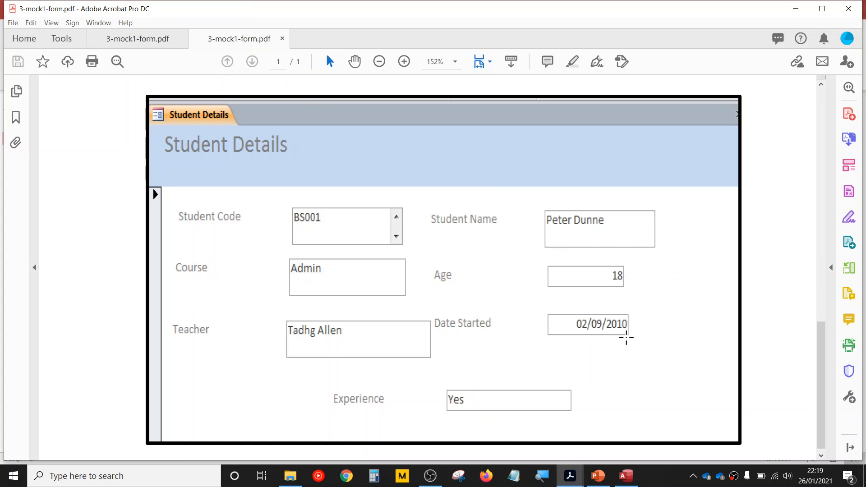
pyautogui.click(632, 481)
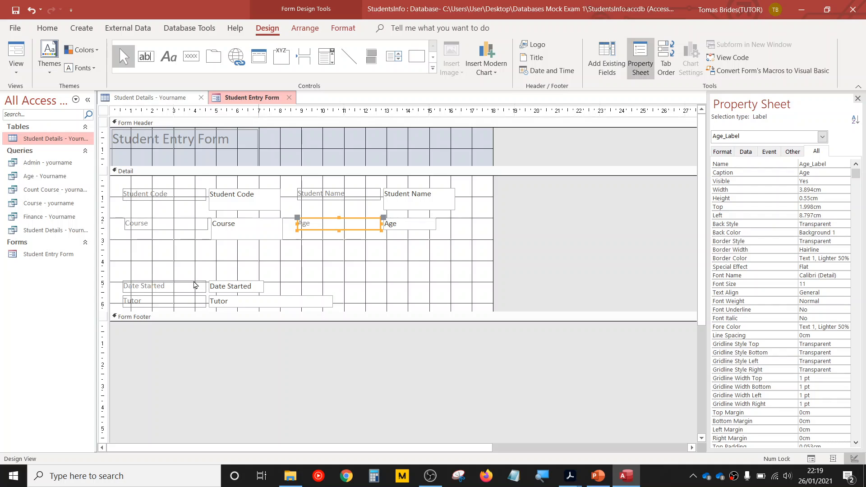
pyautogui.click(182, 300)
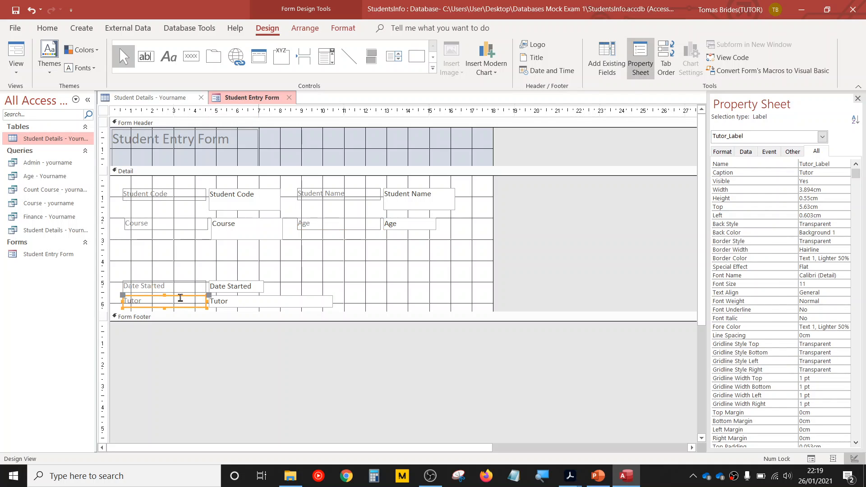
pyautogui.moveTo(180, 297); pyautogui.dragTo(183, 249)
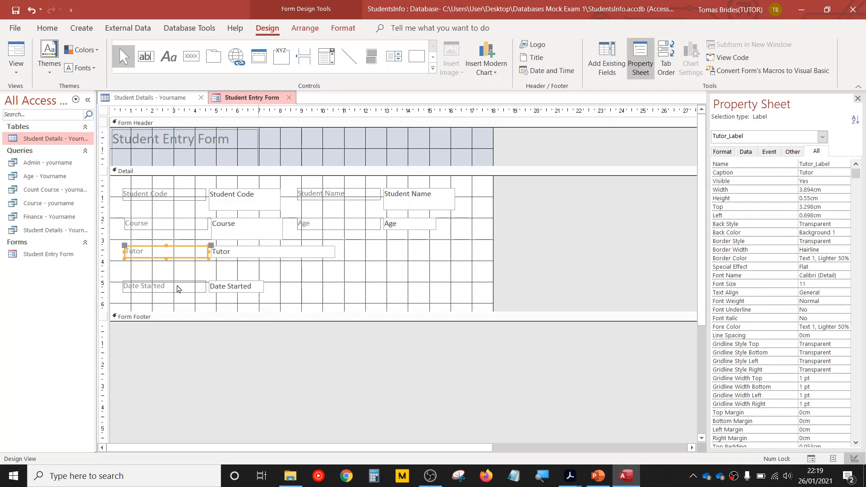
# - Recheck Appendix 1, narrow the Tutor text box to about 3.3 cm, and move Date Started with its label onto the Tutor row under Age
pyautogui.click(178, 288)
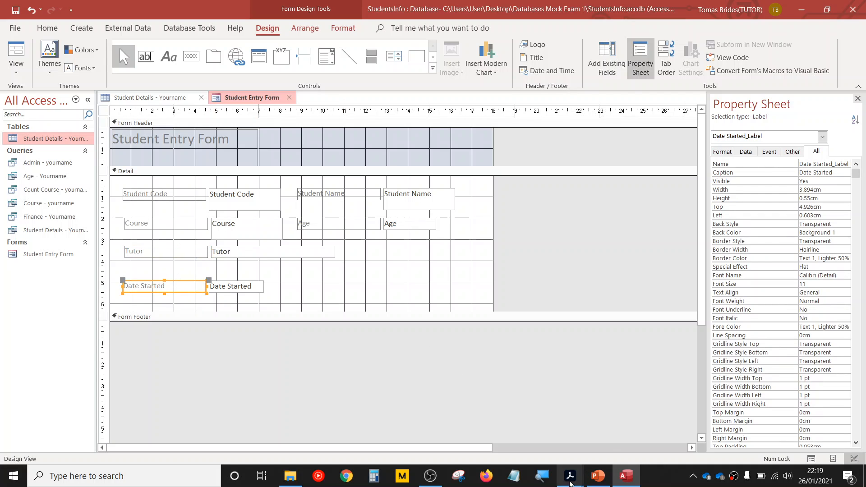
pyautogui.moveTo(570, 483)
pyautogui.click(636, 433)
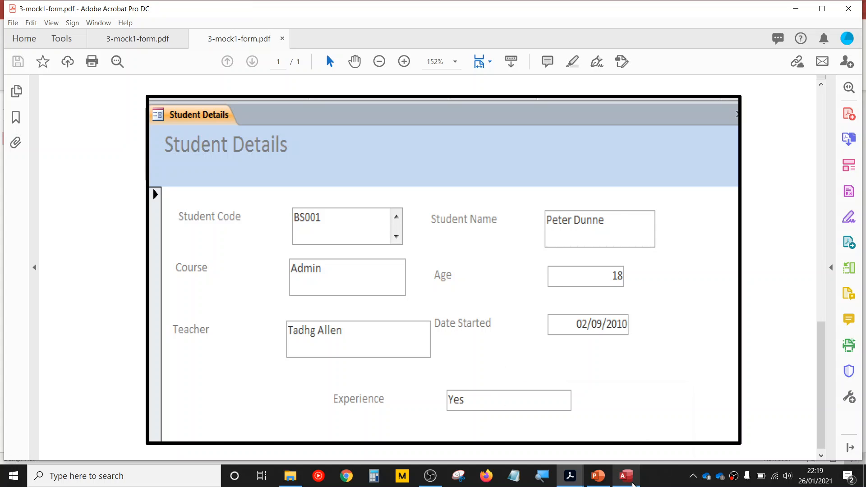
pyautogui.moveTo(632, 484)
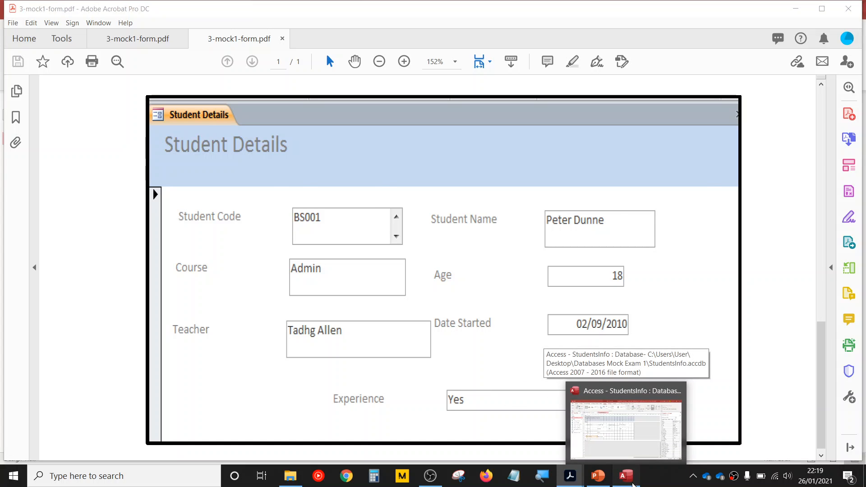
pyautogui.click(633, 484)
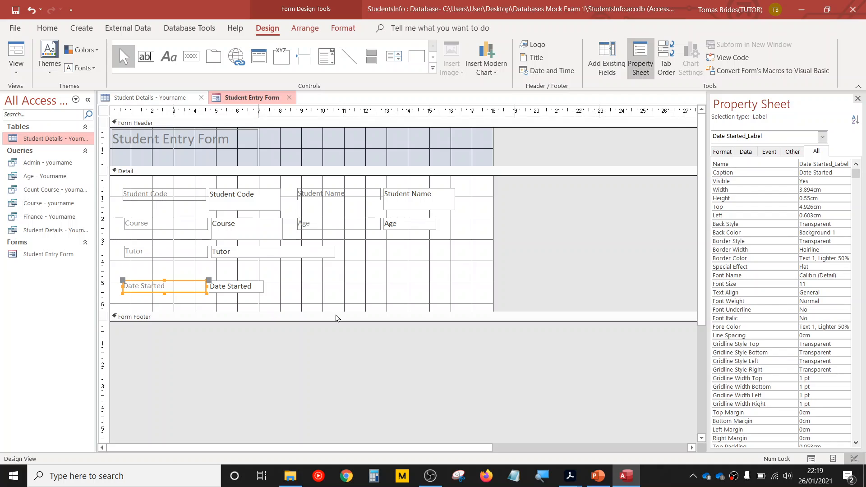
pyautogui.click(268, 253)
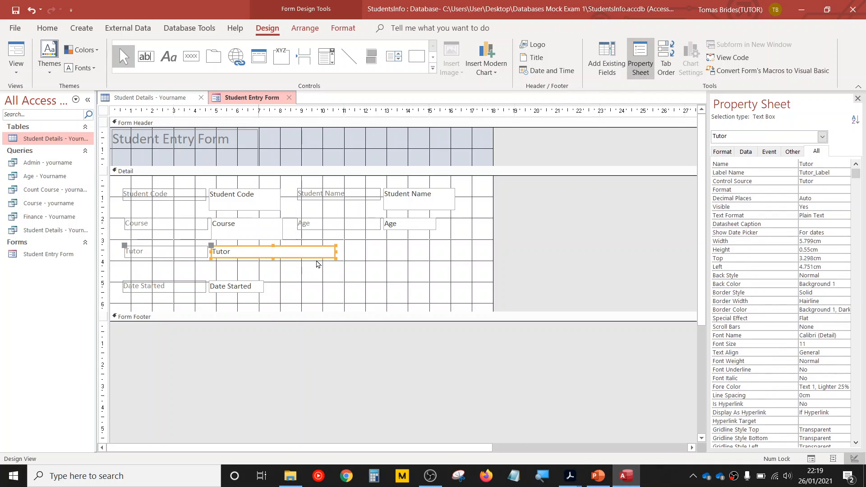
pyautogui.moveTo(335, 251); pyautogui.dragTo(283, 251)
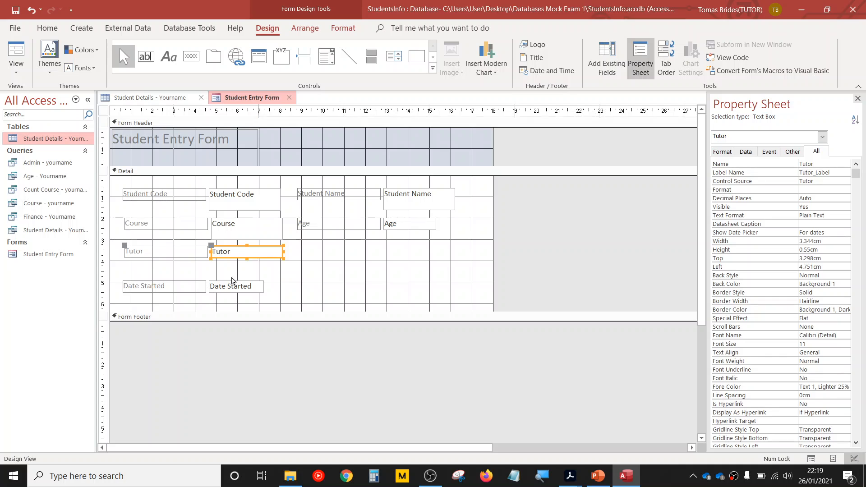
pyautogui.click(190, 288)
pyautogui.moveTo(190, 282); pyautogui.dragTo(361, 246)
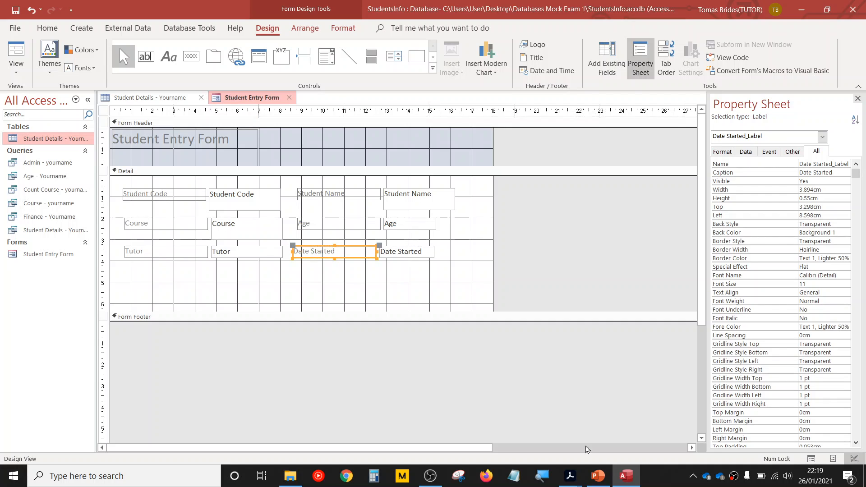
# - Compare the layout with Appendix 1 in the exam PDF and step through the fields in Form View to check the tab order
pyautogui.moveTo(570, 476)
pyautogui.click(631, 429)
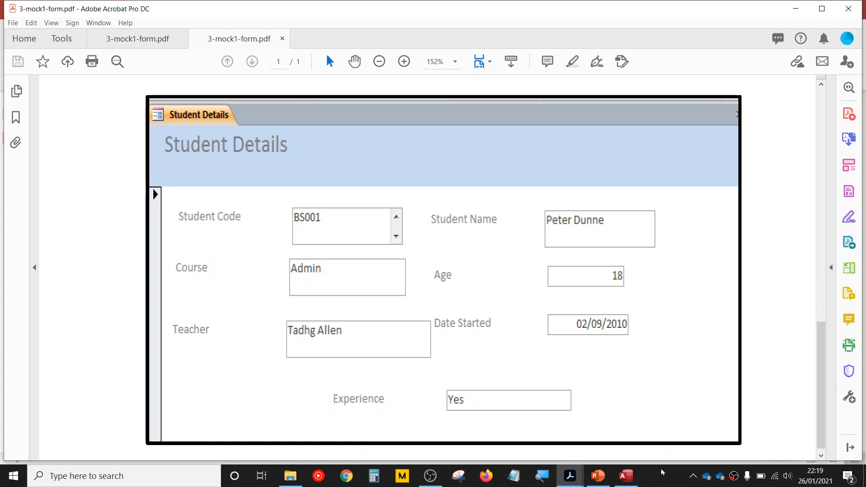
pyautogui.click(627, 478)
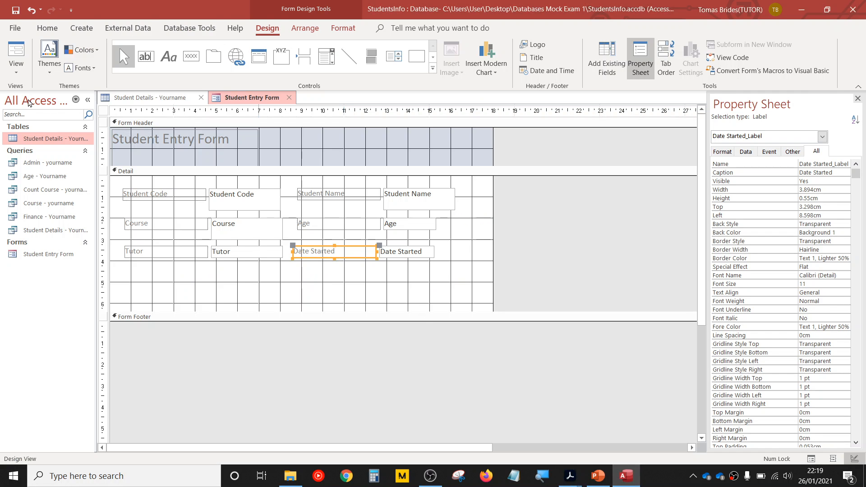
pyautogui.click(16, 65)
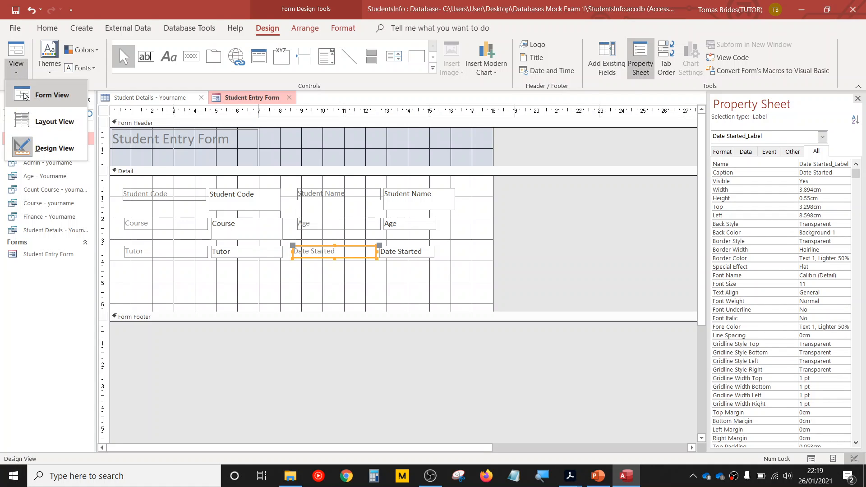
pyautogui.click(25, 96)
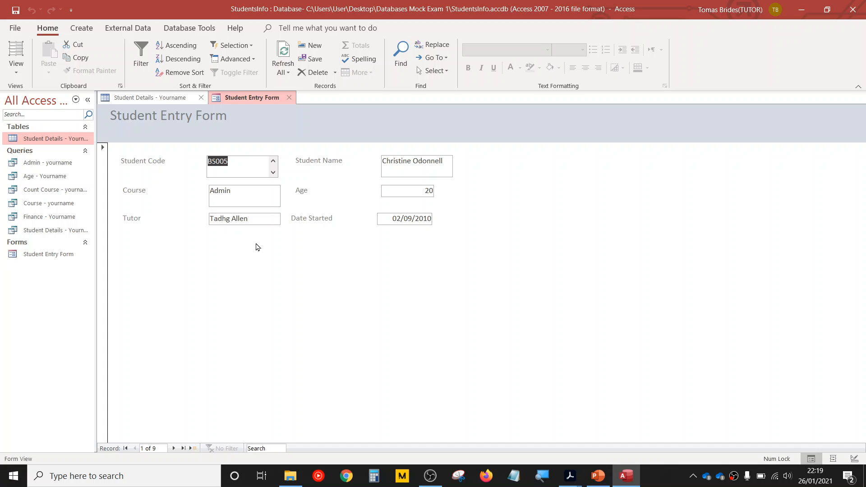
pyautogui.press('Tab')
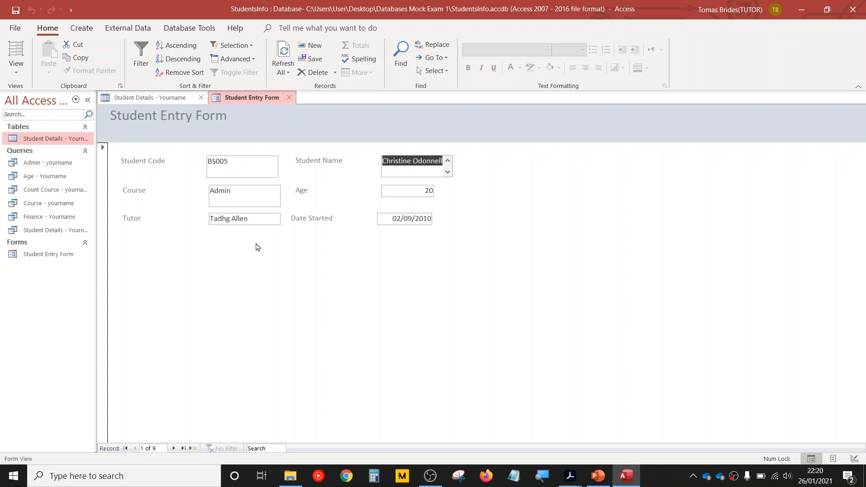
pyautogui.press('Tab')
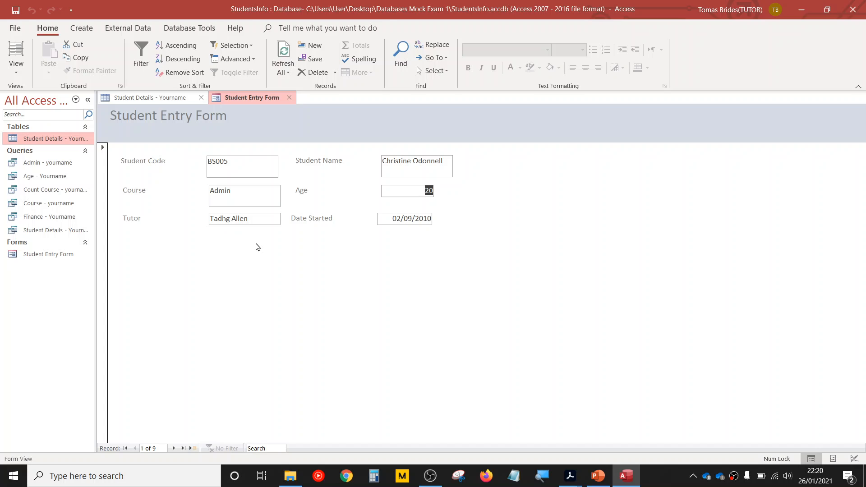
pyautogui.press('Tab')
pyautogui.press('Tab')
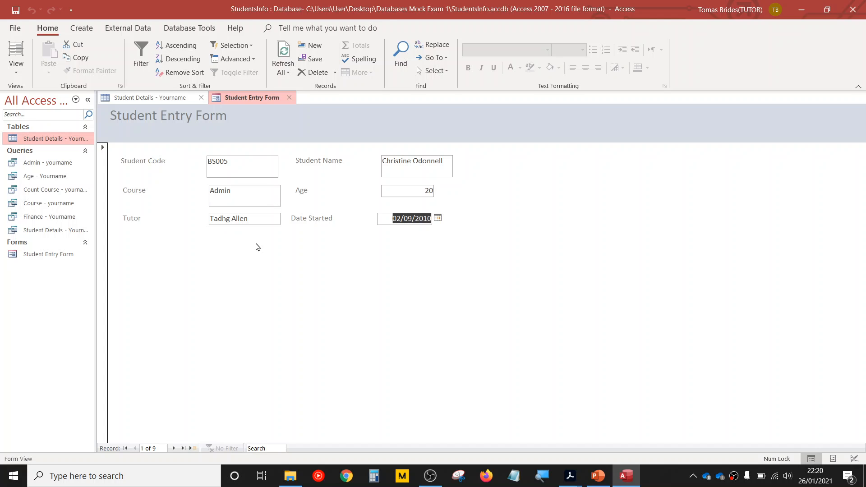
pyautogui.press('Tab')
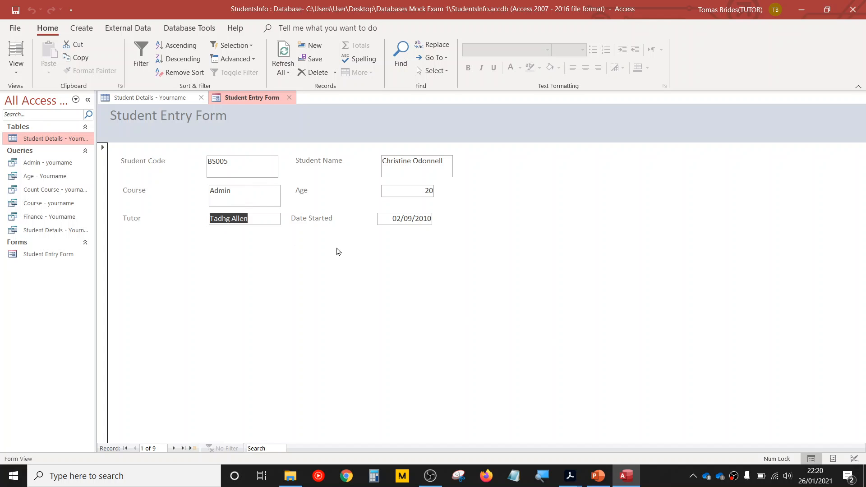
# - Return the form to Design View and read the tab order requirement in question 1 of the exam PDF
pyautogui.click(16, 67)
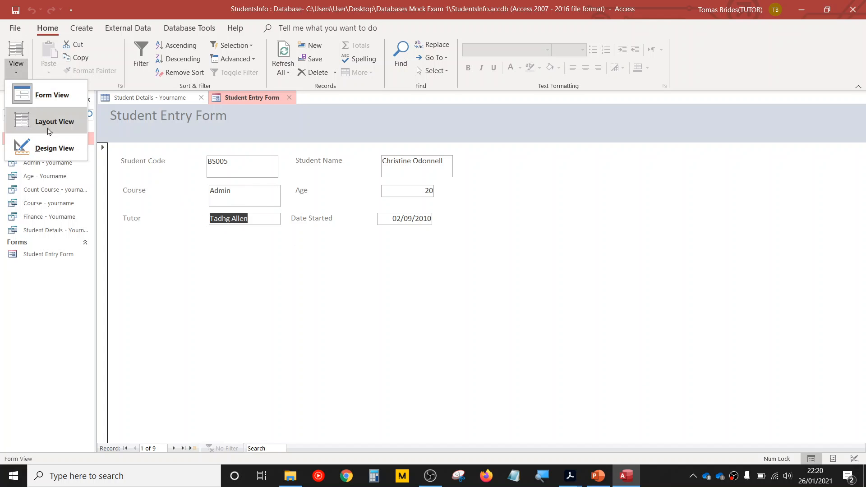
pyautogui.click(46, 147)
pyautogui.moveTo(570, 476)
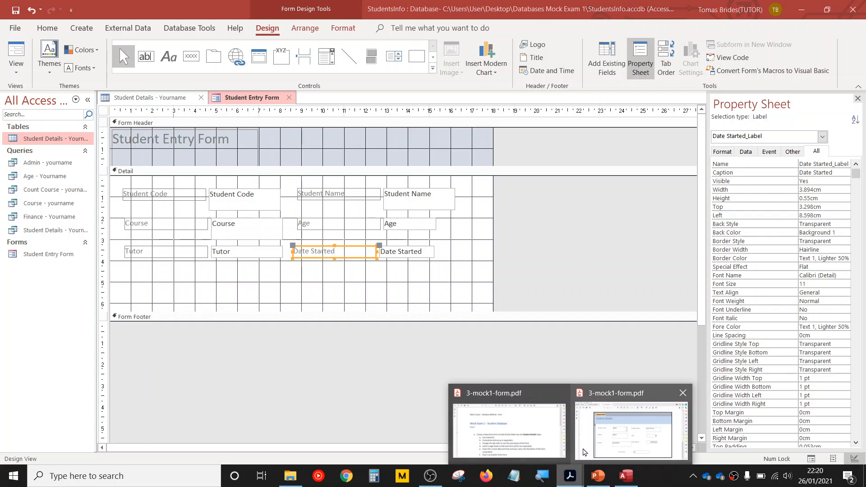
pyautogui.click(628, 437)
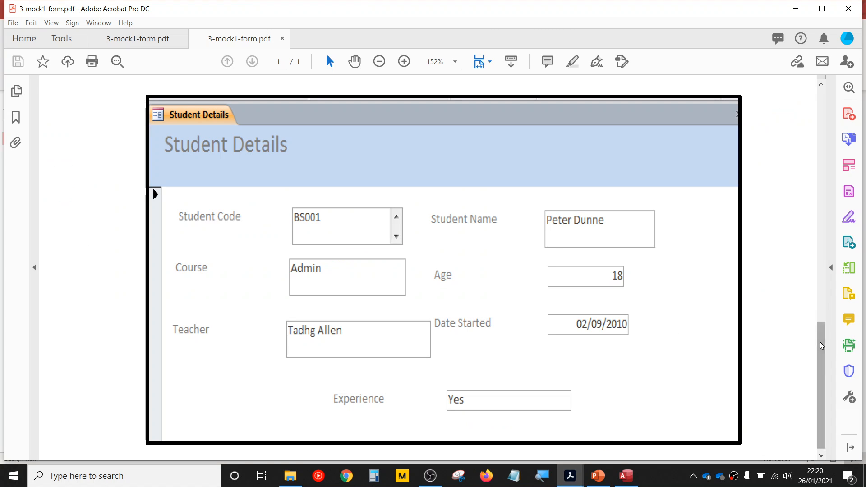
pyautogui.moveTo(820, 387); pyautogui.dragTo(810, 153)
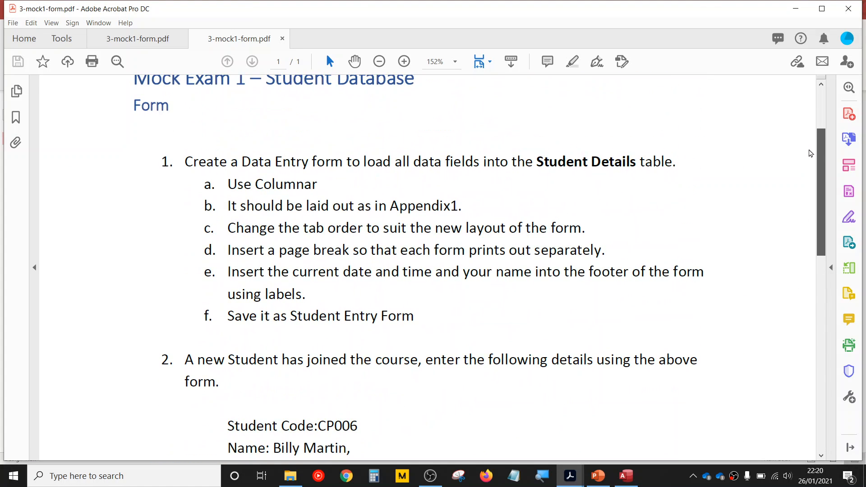
pyautogui.moveTo(364, 228); pyautogui.dragTo(551, 231)
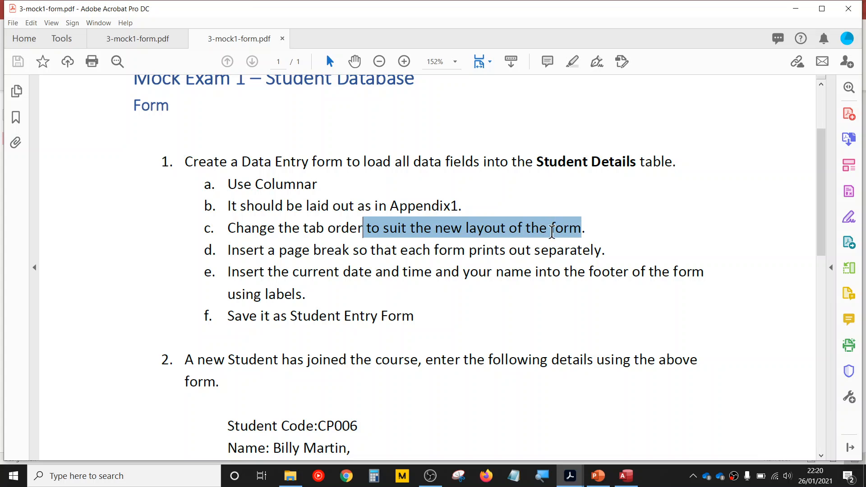
pyautogui.click(554, 235)
# - Switch to Access, open the form's tab order for the Detail section and move Course above Age
pyautogui.click(626, 476)
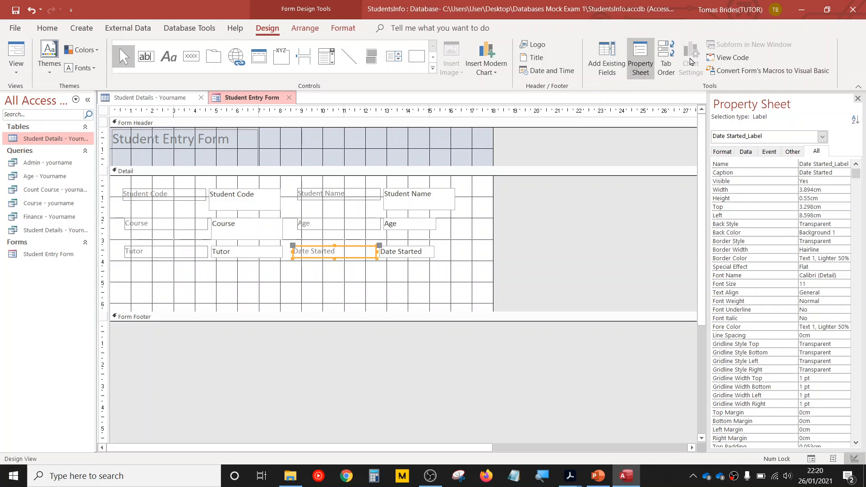
pyautogui.click(666, 59)
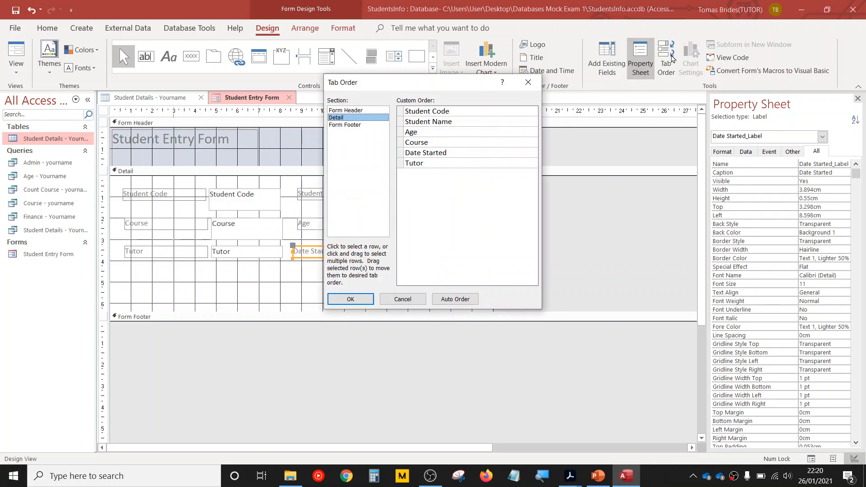
pyautogui.moveTo(468, 92); pyautogui.dragTo(518, 236)
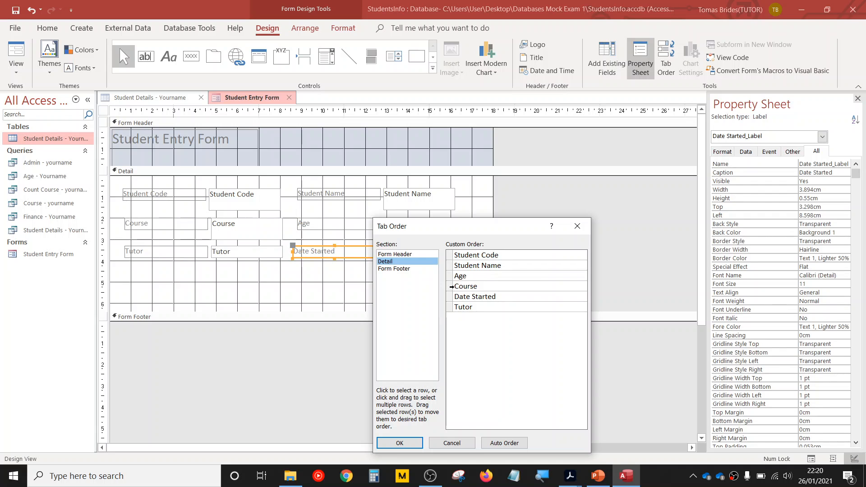
pyautogui.click(450, 286)
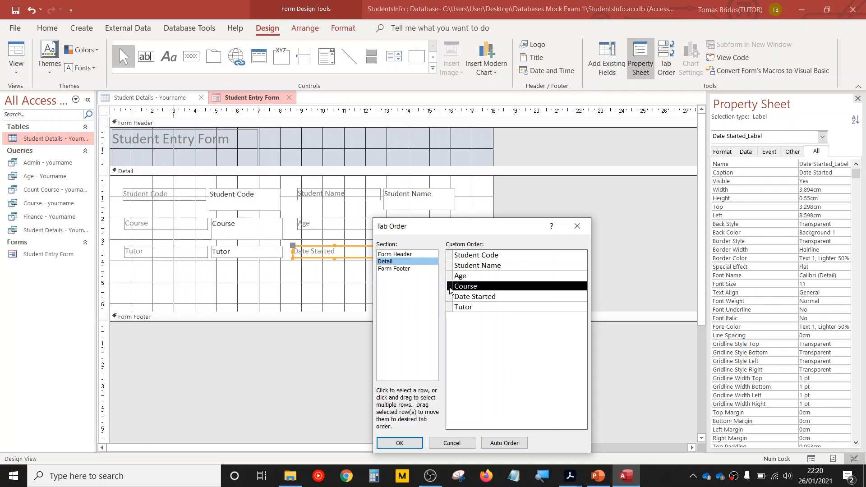
pyautogui.moveTo(450, 288); pyautogui.dragTo(450, 275)
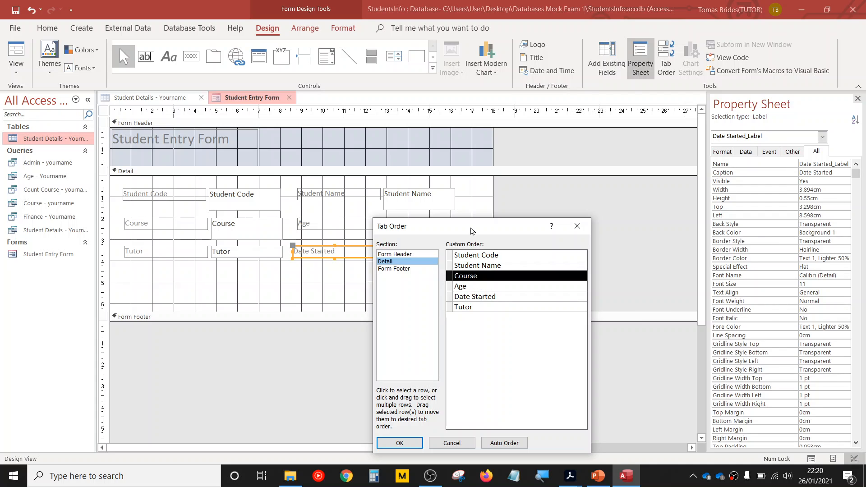
# - Move Date Started below Tutor in the Detail section's tab order and apply the new order
pyautogui.moveTo(472, 229); pyautogui.dragTo(536, 228)
pyautogui.click(516, 296)
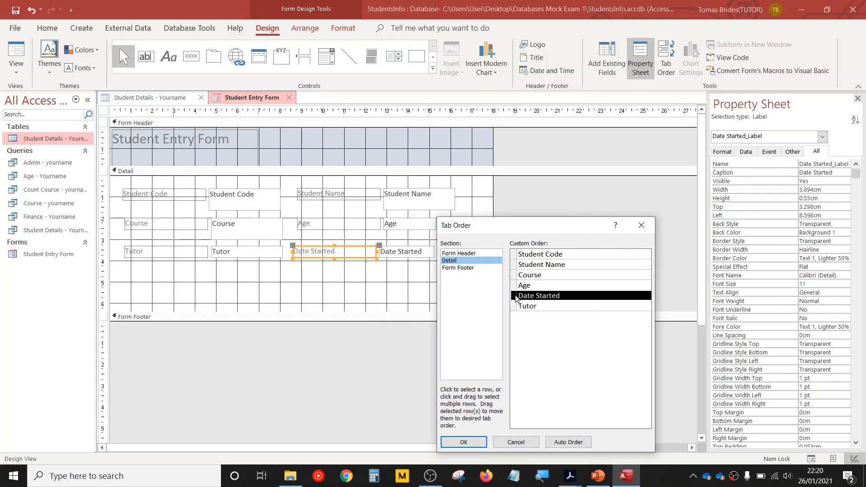
pyautogui.moveTo(516, 297); pyautogui.dragTo(516, 313)
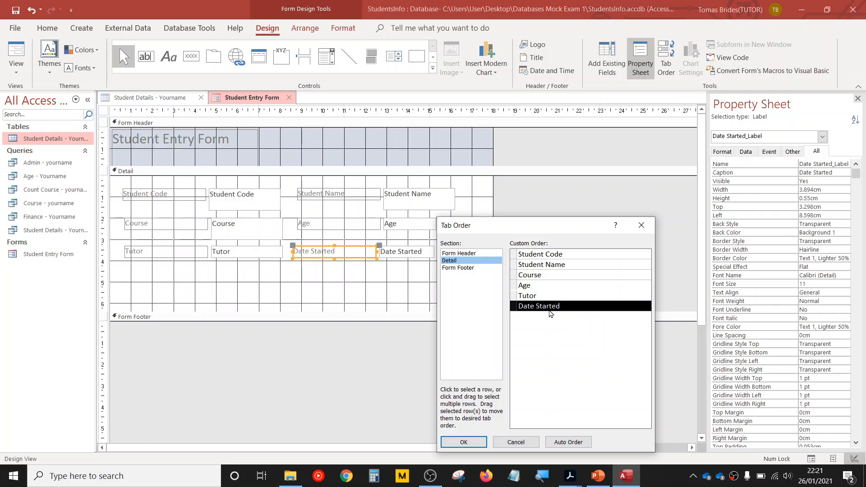
pyautogui.click(469, 448)
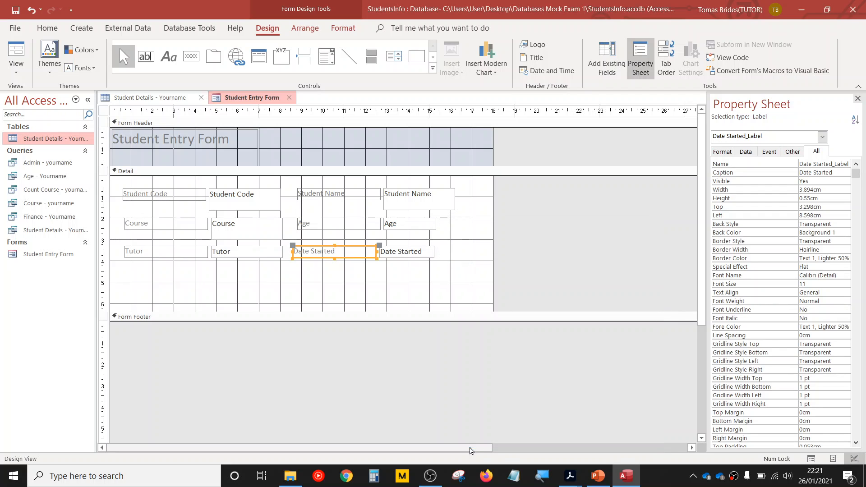
# - Show the form in Form View and step through its fields to check the new tab order
pyautogui.click(20, 79)
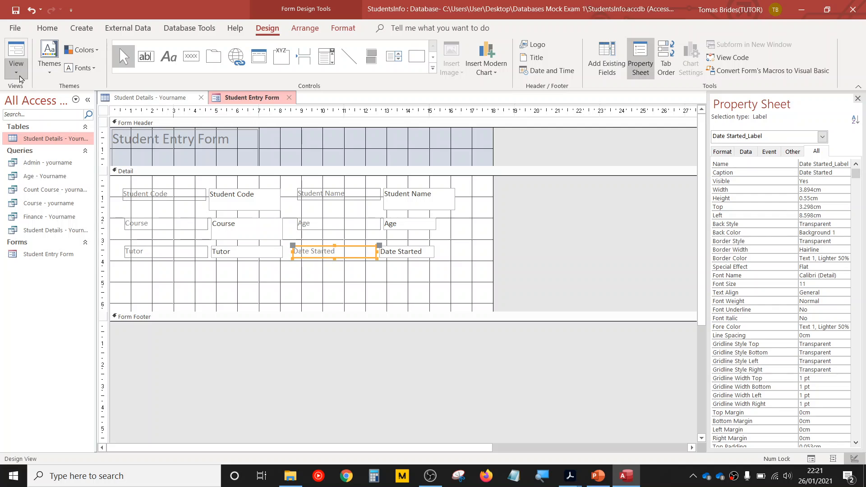
pyautogui.click(28, 92)
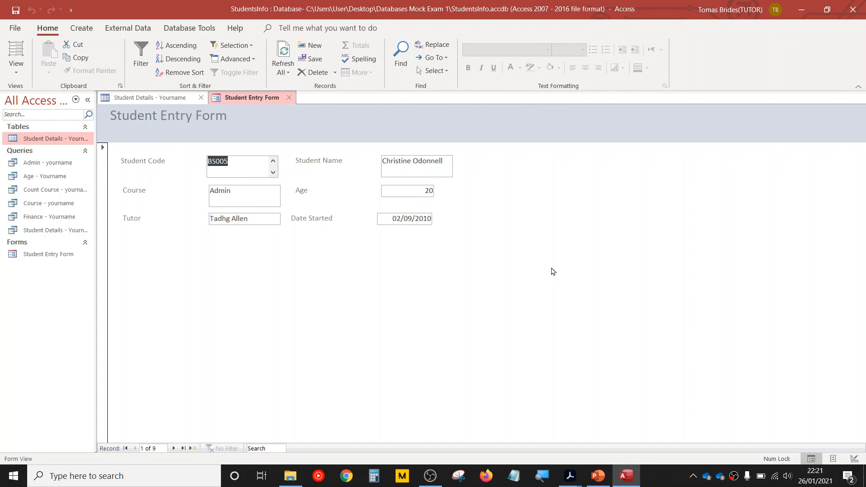
pyautogui.press('Tab')
pyautogui.press('Tab')
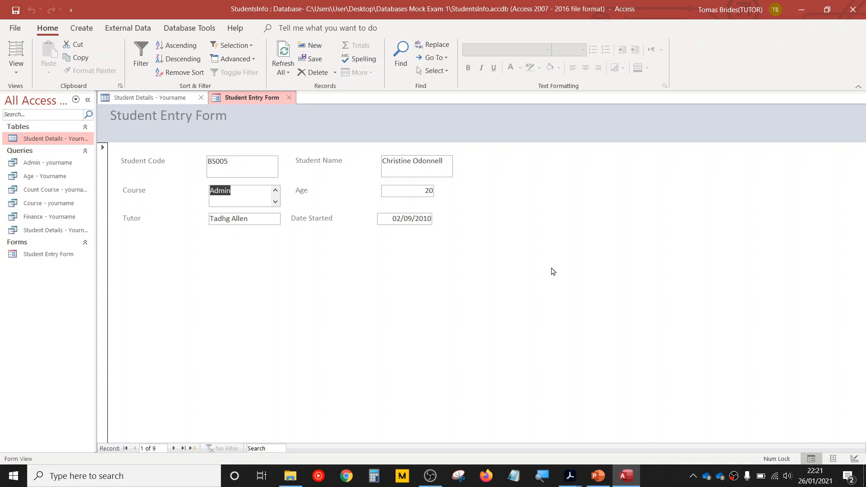
pyautogui.press('Tab')
pyautogui.press('Tab')
pyautogui.press('Tab')
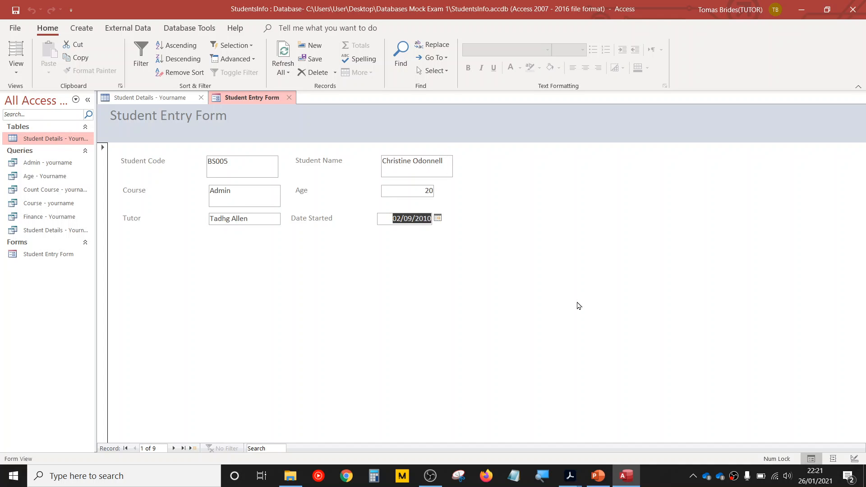
# - Check the page break requirement in the exam PDF and insert a page break in the form's Detail section just under the Tutor row
pyautogui.moveTo(573, 484)
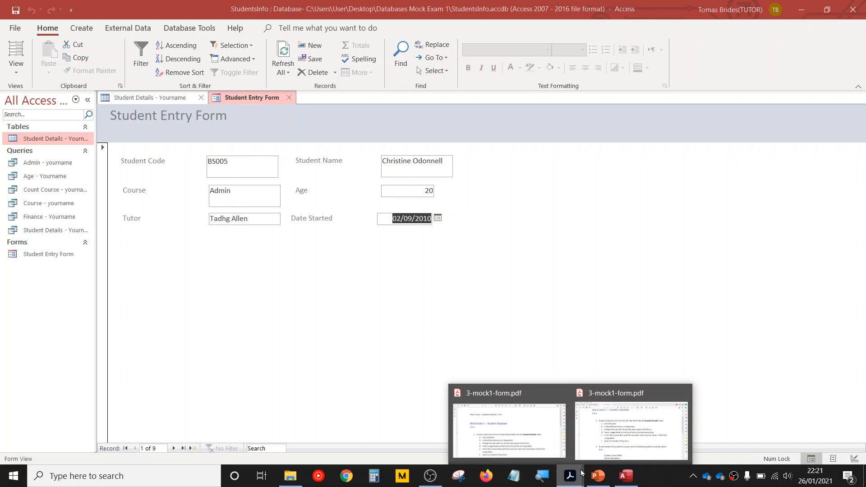
pyautogui.click(617, 441)
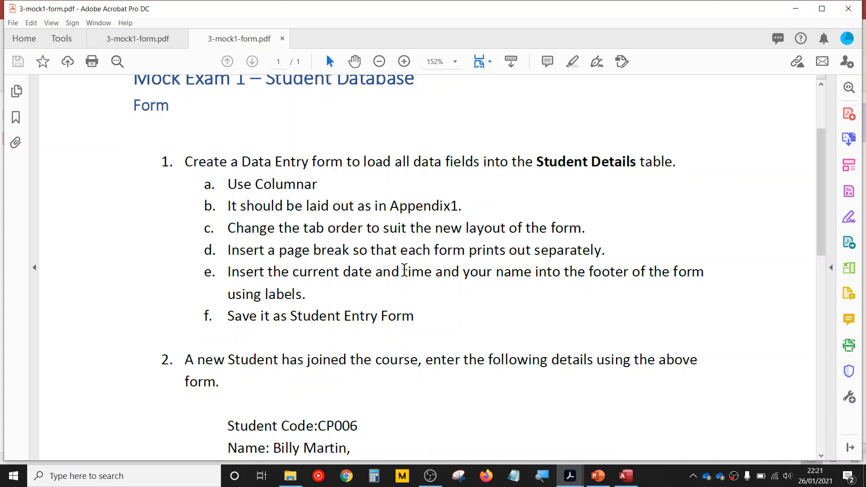
pyautogui.moveTo(354, 250); pyautogui.dragTo(591, 252)
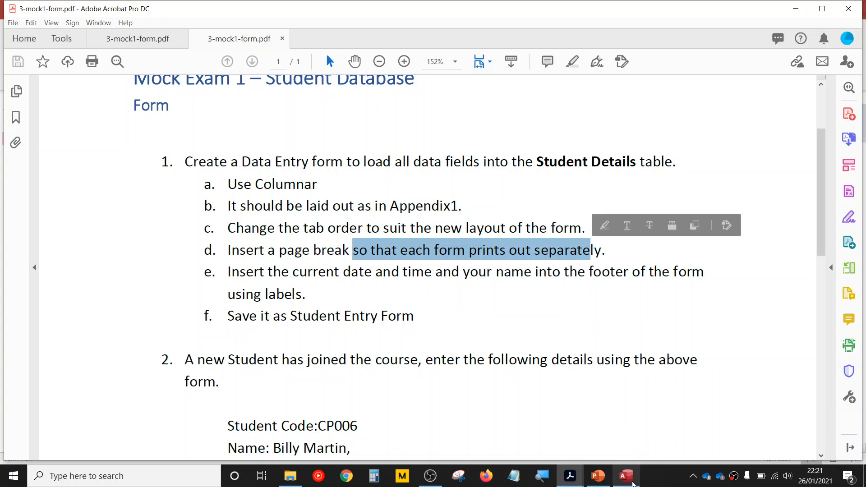
pyautogui.click(633, 484)
pyautogui.click(17, 67)
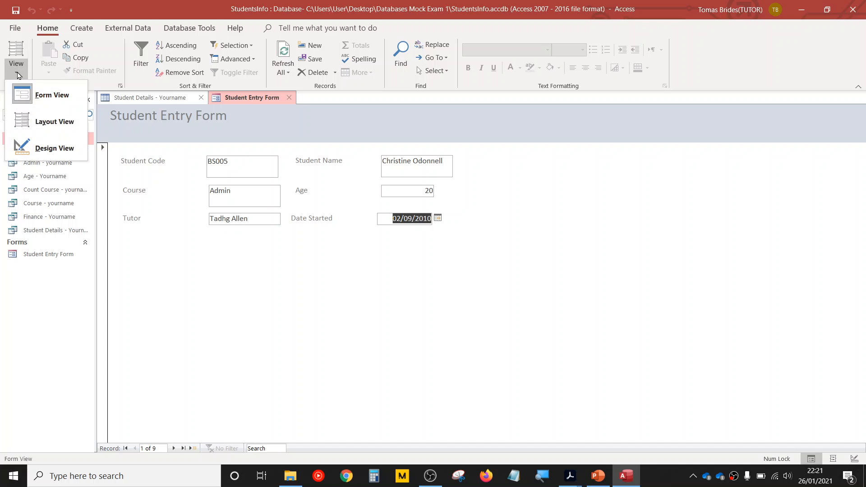
pyautogui.click(41, 147)
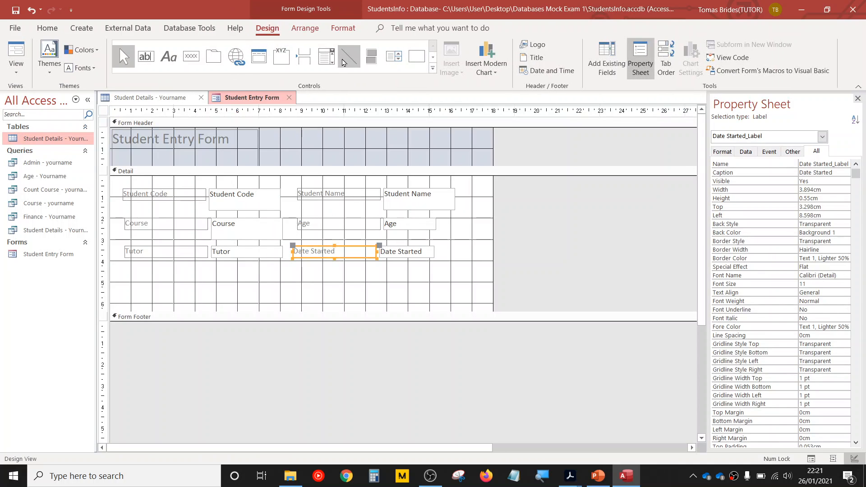
pyautogui.click(298, 62)
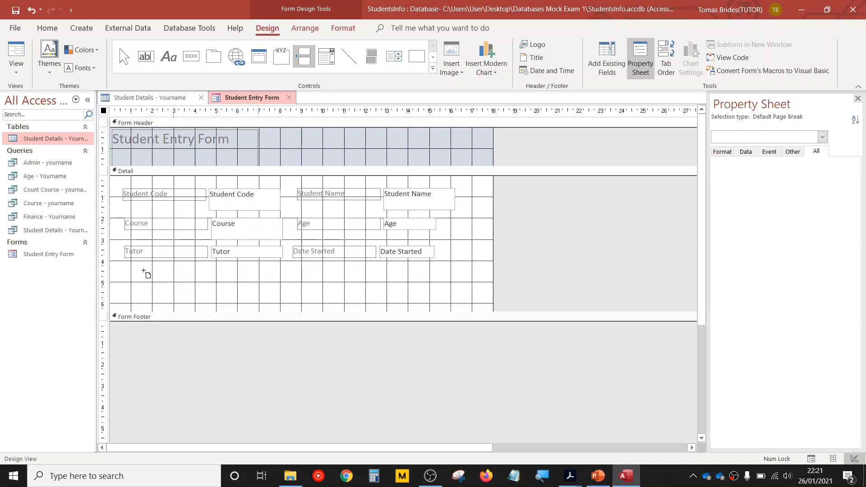
pyautogui.click(128, 271)
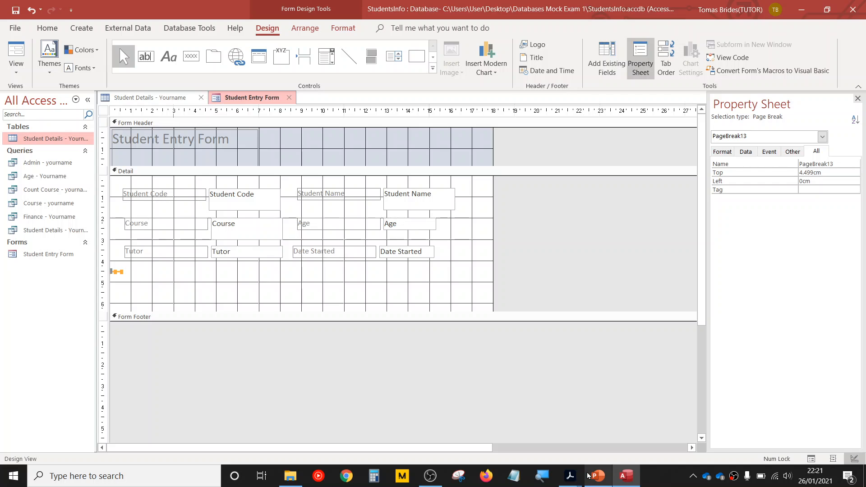
# - Read requirement e of question 1 in the exam PDF on the form footer's date, time and name
pyautogui.moveTo(571, 476)
pyautogui.click(615, 447)
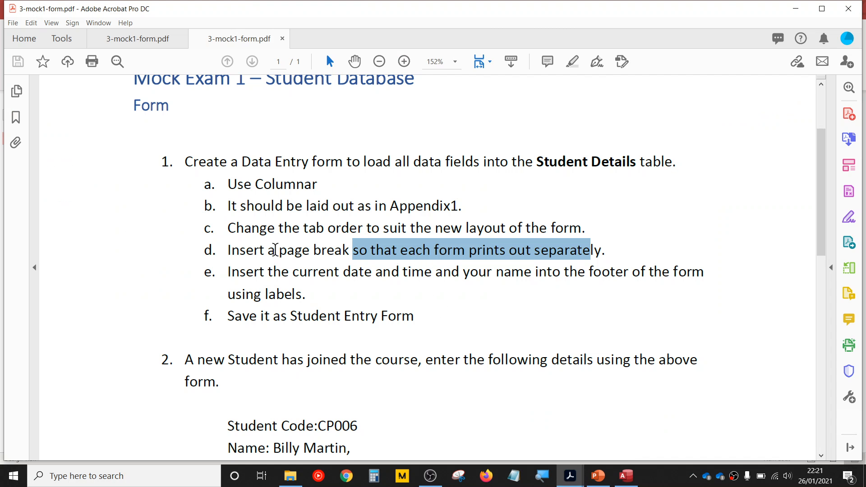
pyautogui.click(227, 271)
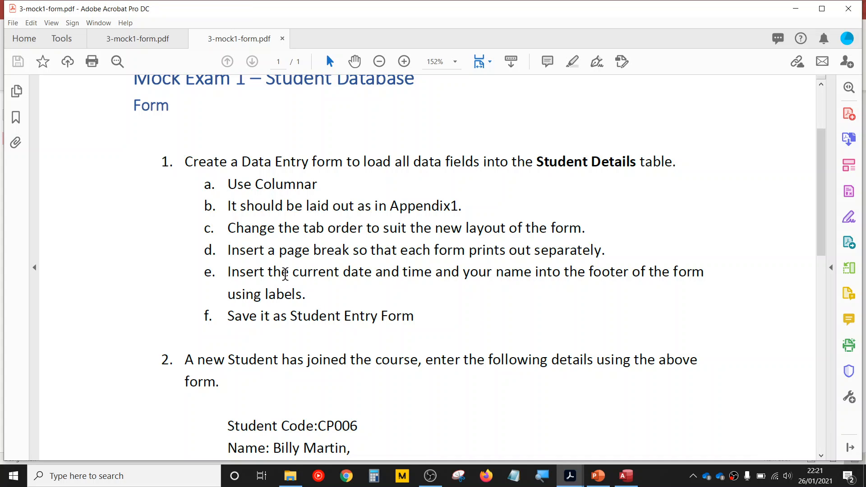
pyautogui.moveTo(293, 273); pyautogui.dragTo(706, 274)
pyautogui.rightClick(421, 275)
pyautogui.click(419, 283)
# - Back in Access, expand the Form Footer to about 2.3 cm high and add a label with your full name on its left side
pyautogui.click(625, 476)
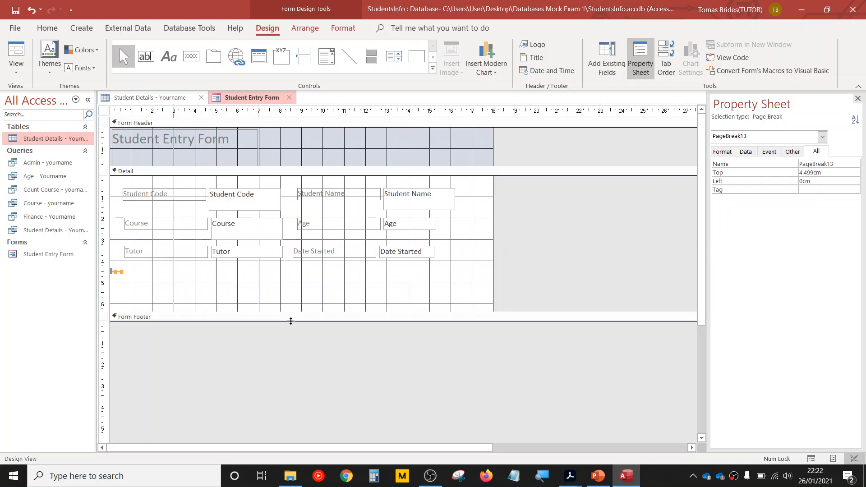
pyautogui.moveTo(285, 320); pyautogui.dragTo(285, 369)
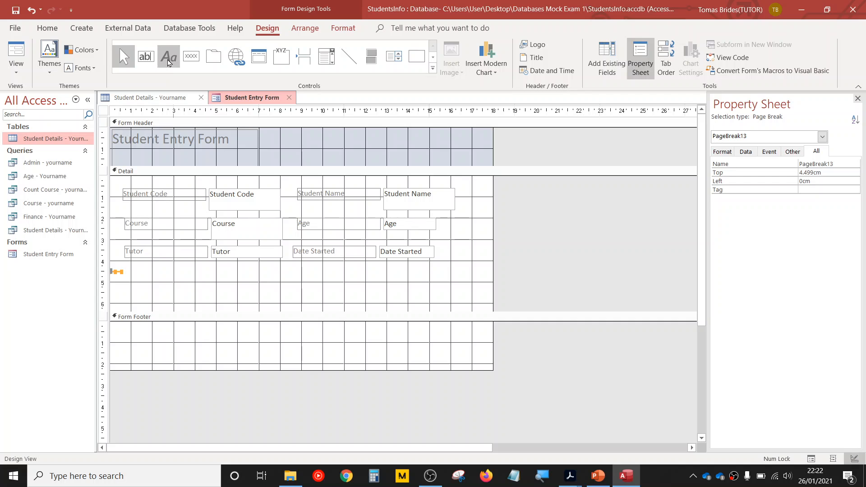
pyautogui.click(168, 57)
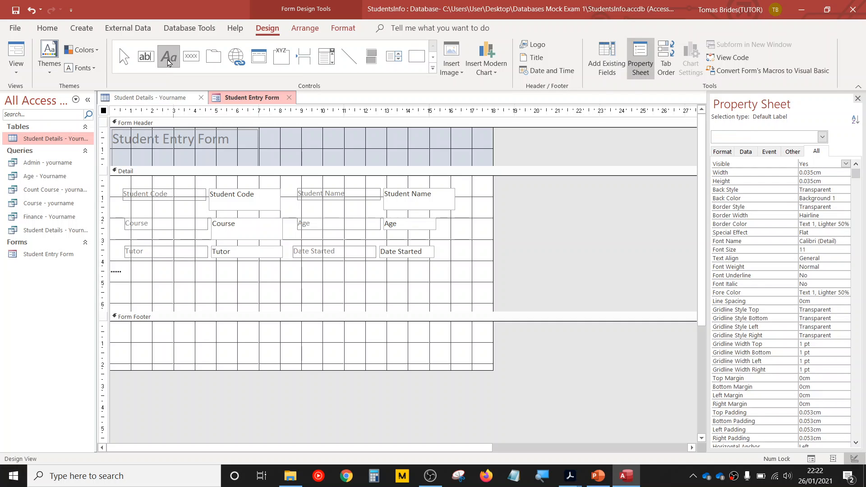
pyautogui.click(132, 334)
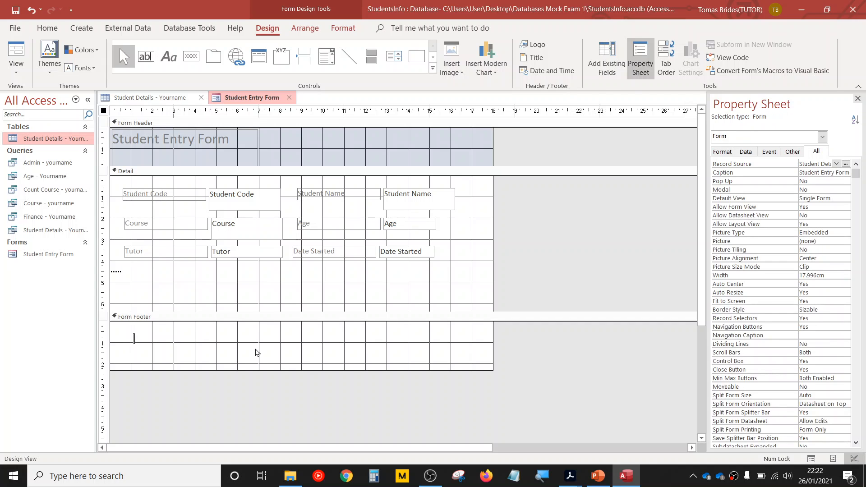
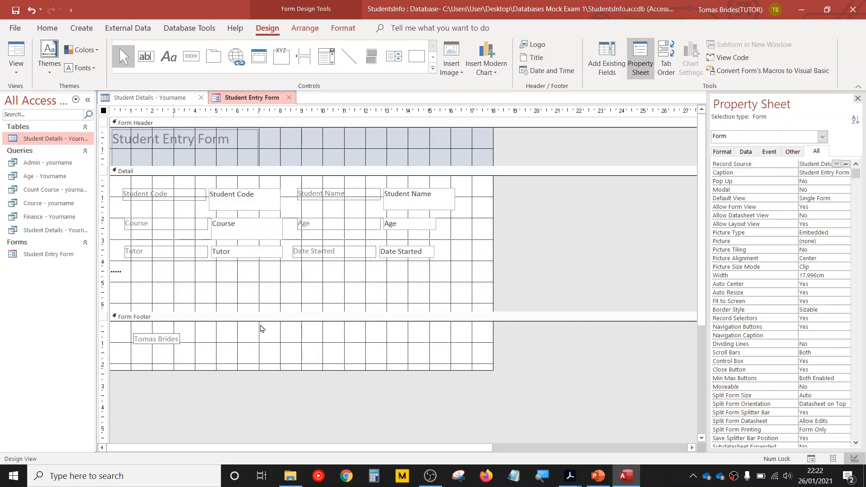
pyautogui.click(202, 349)
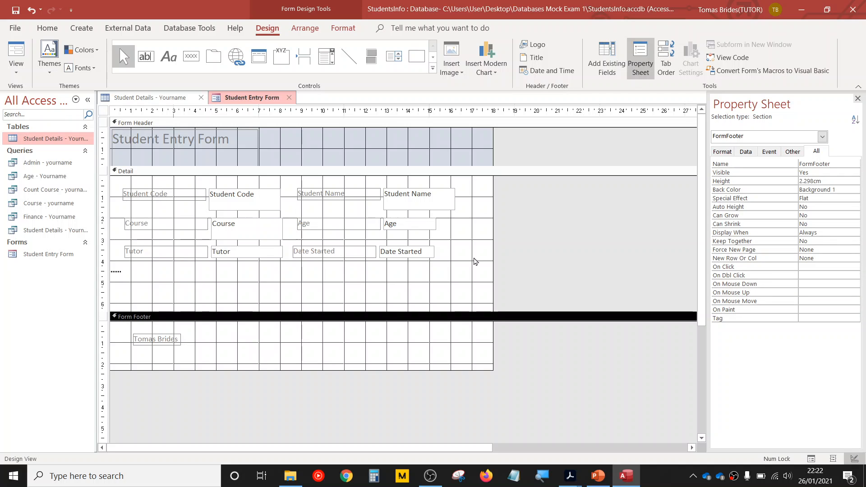
# - Insert the date and time in the 26 January 2021 and 22:22:27 formats and move both text boxes into the Form Footer, date above time
pyautogui.click(557, 75)
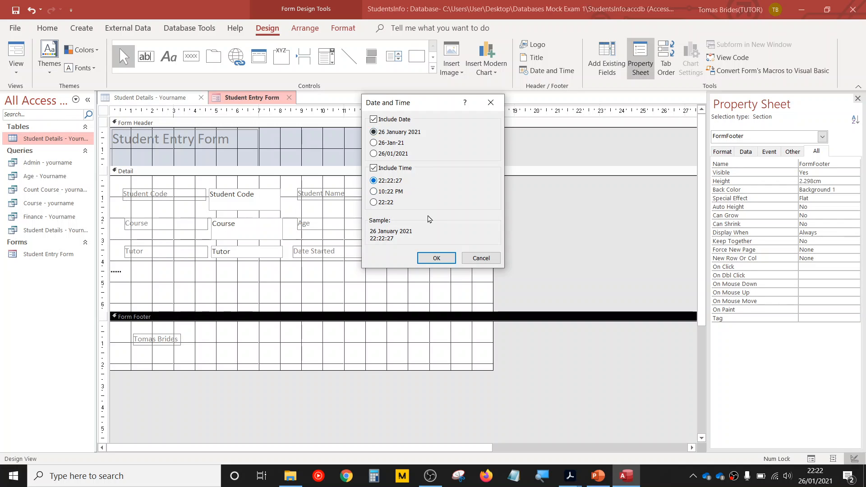
pyautogui.click(436, 260)
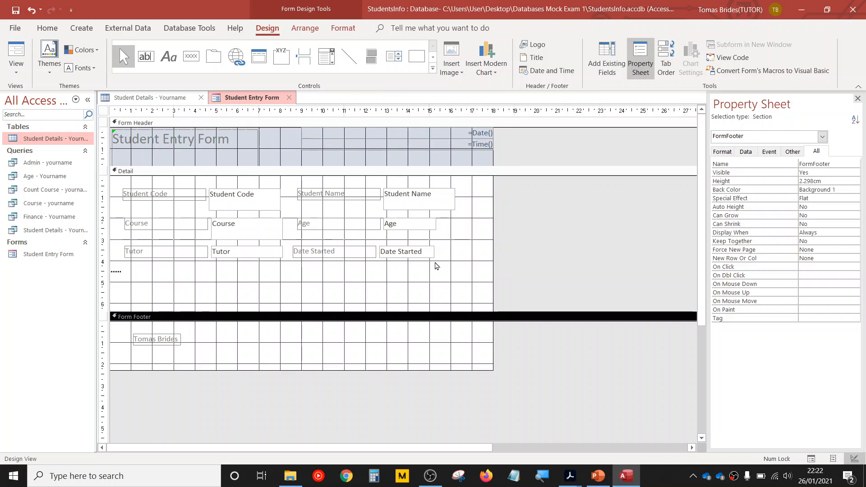
pyautogui.click(432, 145)
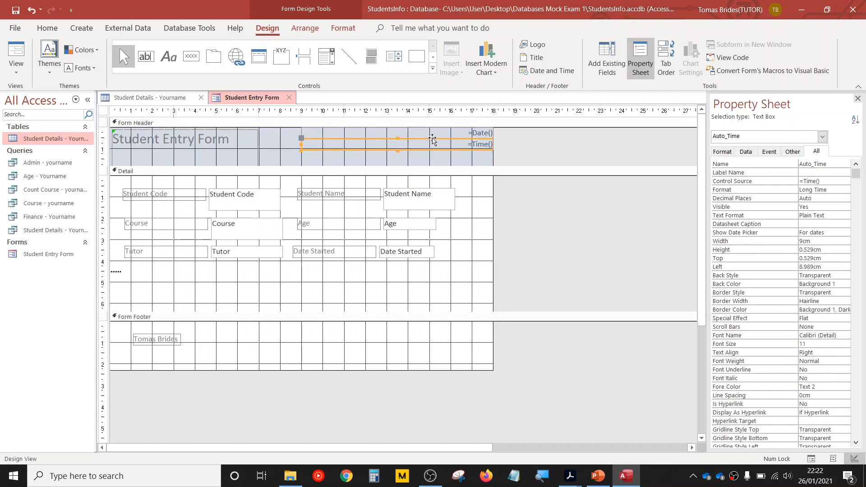
pyautogui.click(432, 139)
pyautogui.moveTo(433, 139); pyautogui.dragTo(430, 351)
pyautogui.click(431, 135)
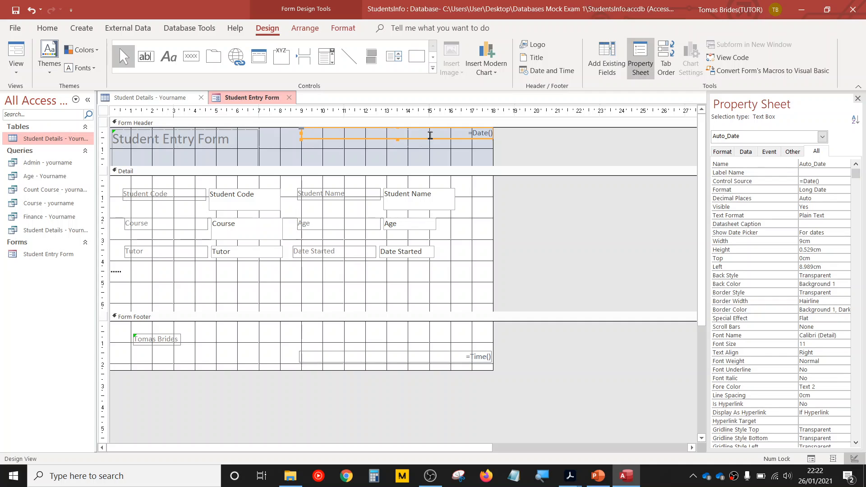
pyautogui.moveTo(429, 139); pyautogui.dragTo(429, 345)
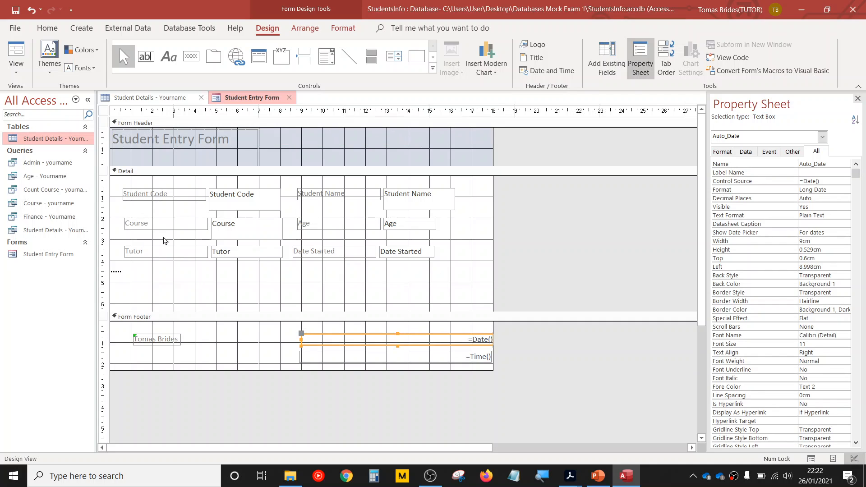
# - Ignore the unassociated label error on the name label in the Form Footer
pyautogui.click(148, 340)
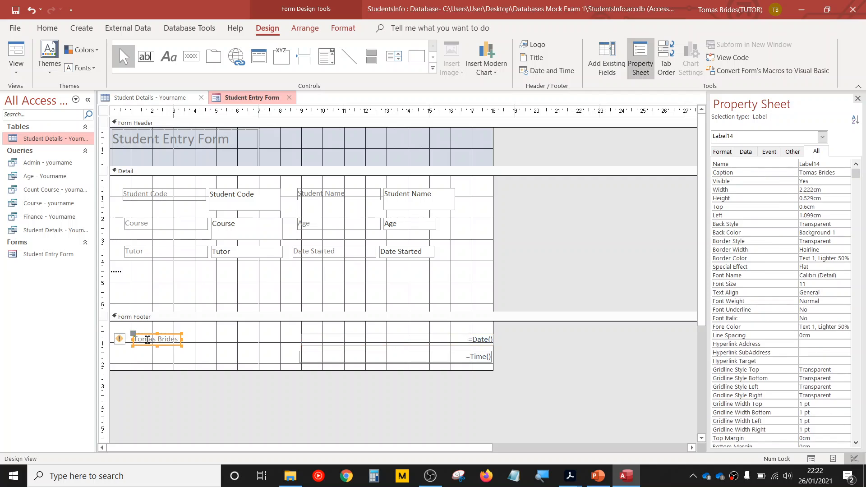
pyautogui.click(123, 342)
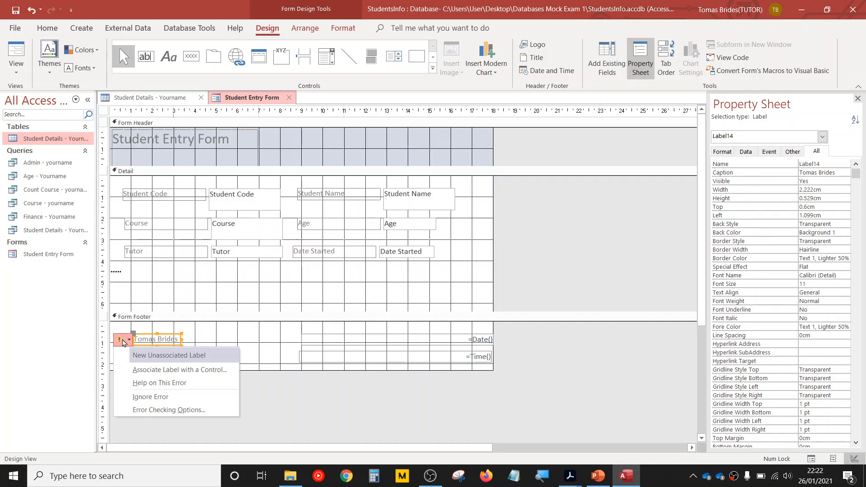
pyautogui.click(150, 397)
pyautogui.click(251, 340)
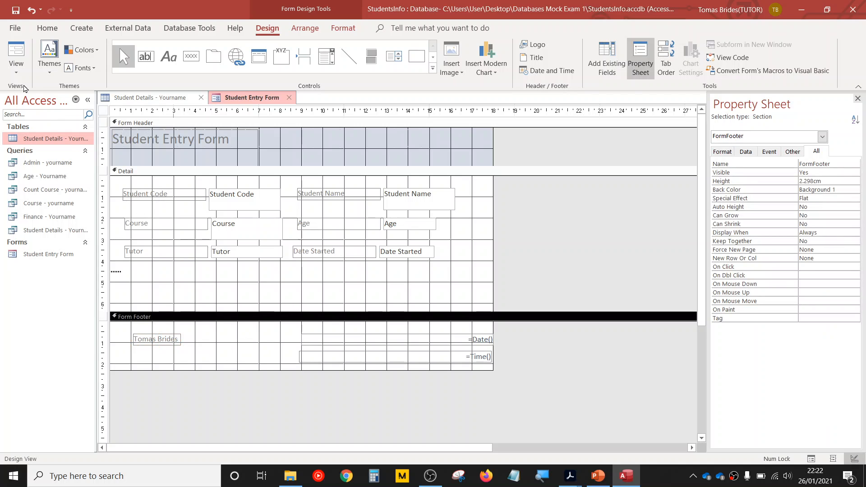
# - Show the Student Entry Form in Form View and check its footer against requirement e in the exam PDF
pyautogui.click(19, 73)
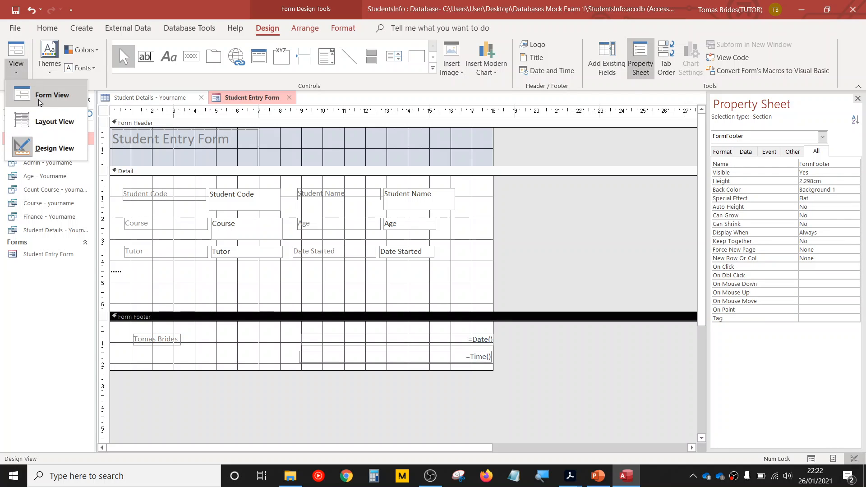
pyautogui.click(39, 102)
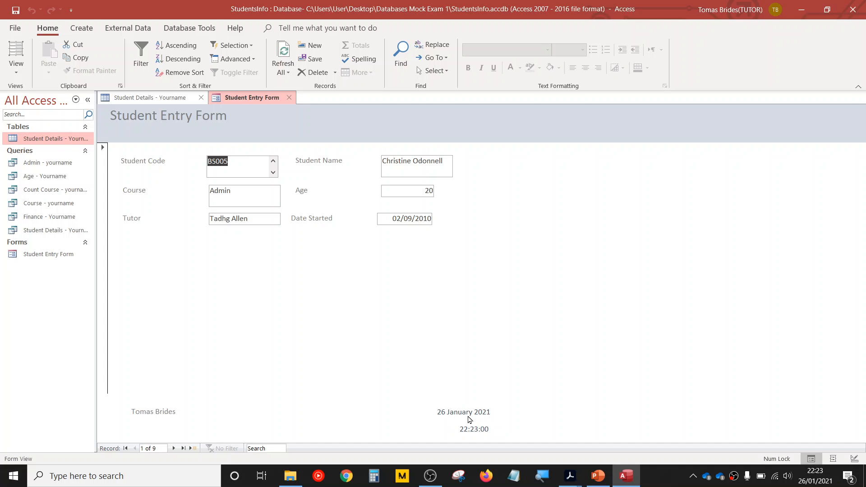
pyautogui.moveTo(617, 483)
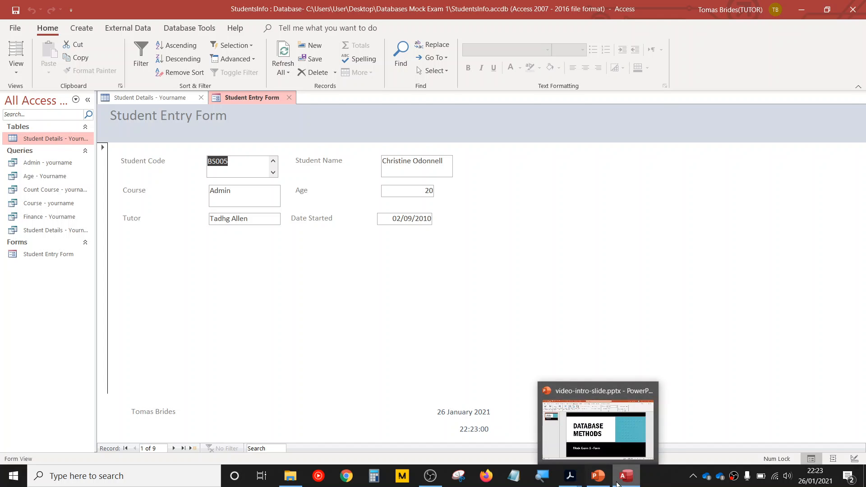
pyautogui.moveTo(570, 477)
pyautogui.click(633, 436)
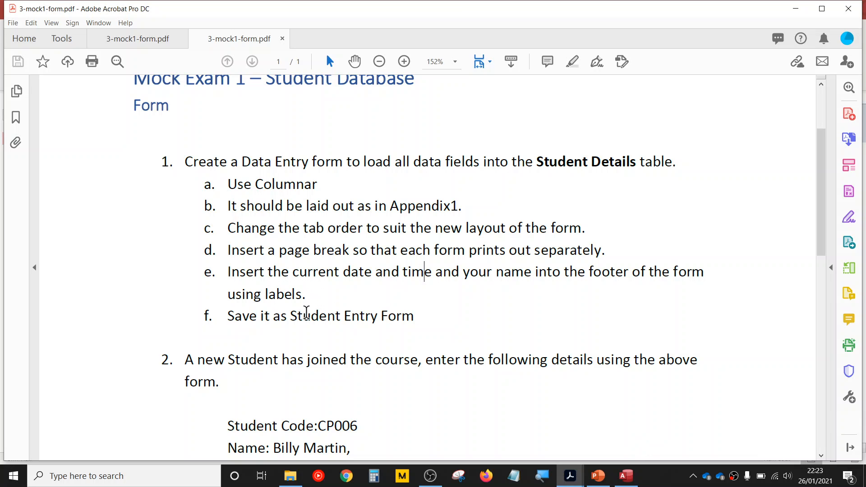
pyautogui.click(623, 477)
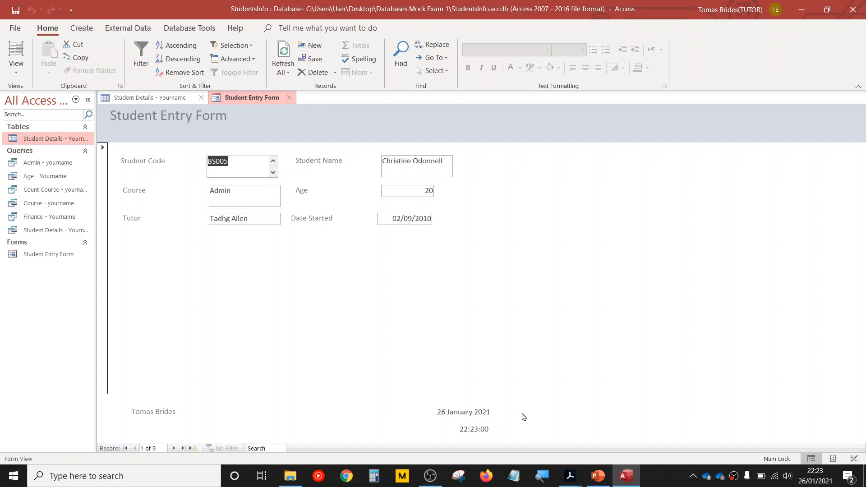
# - Switch to the exam PDF and read the new student's details listed in question 2
pyautogui.click(595, 479)
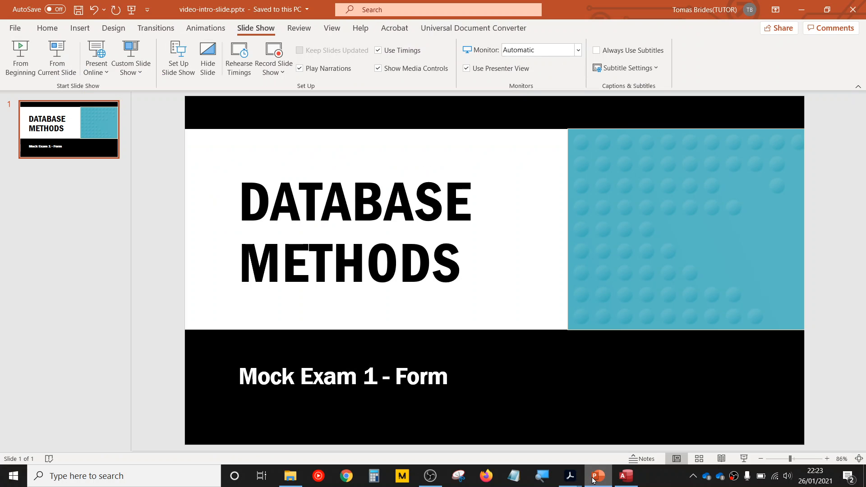
pyautogui.click(596, 481)
pyautogui.moveTo(573, 478)
pyautogui.click(619, 444)
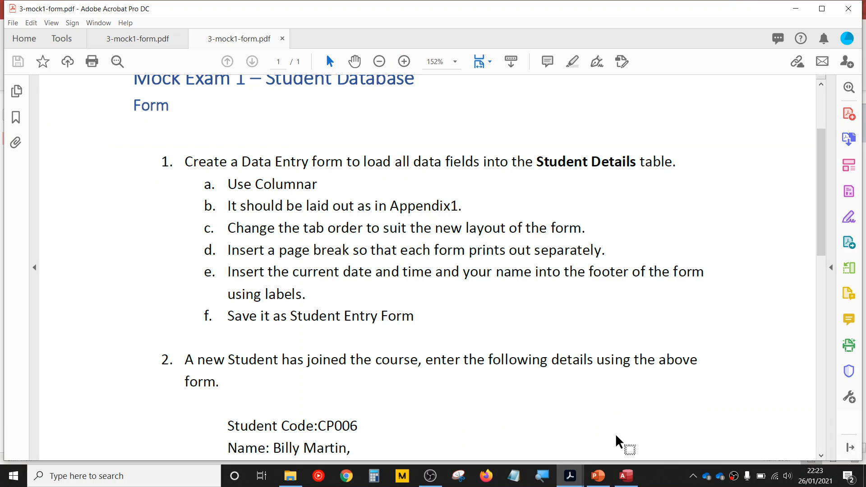
pyautogui.moveTo(814, 232); pyautogui.dragTo(814, 284)
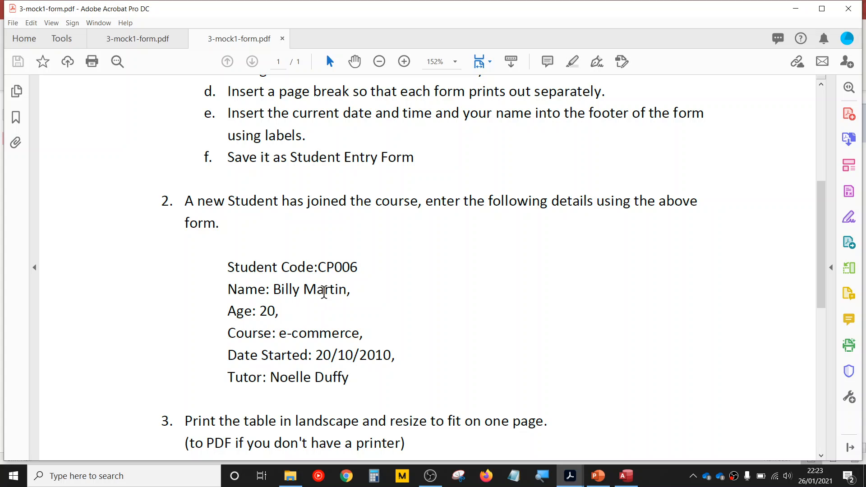
# - Back in Access, start a new form record and fill in the student code, student name, course eCommerce and age 20
pyautogui.click(627, 476)
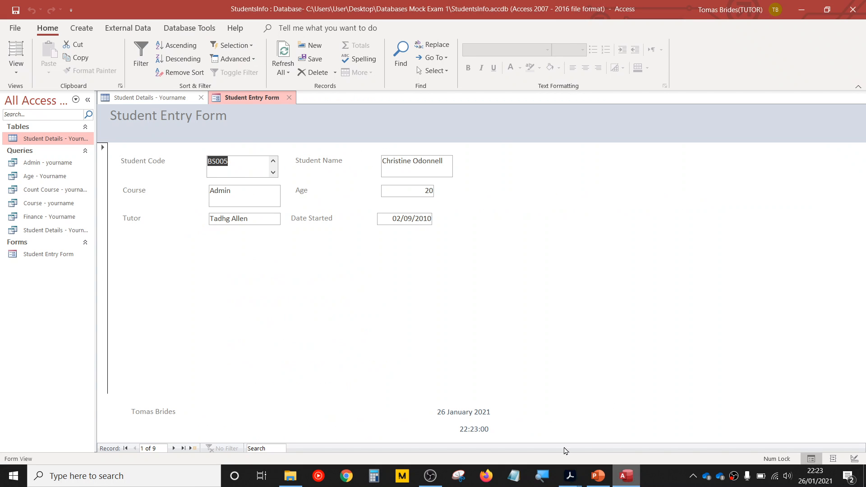
pyautogui.click(192, 448)
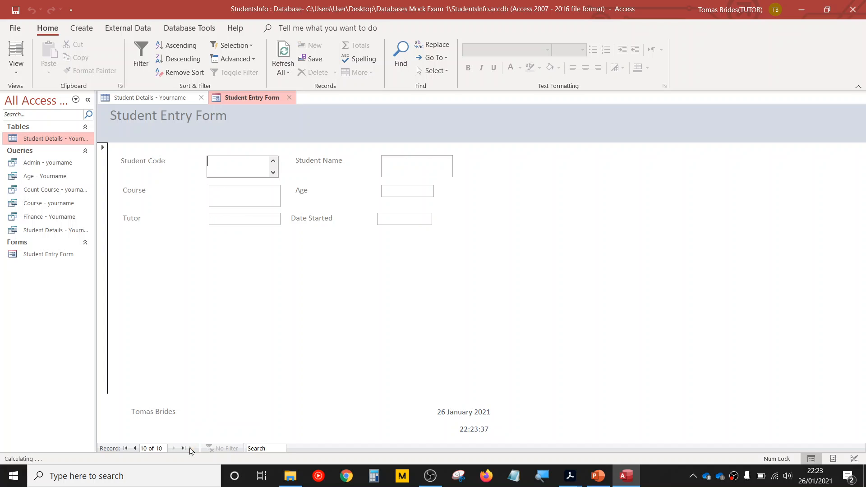
pyautogui.write('Cp')
pyautogui.press('Tab')
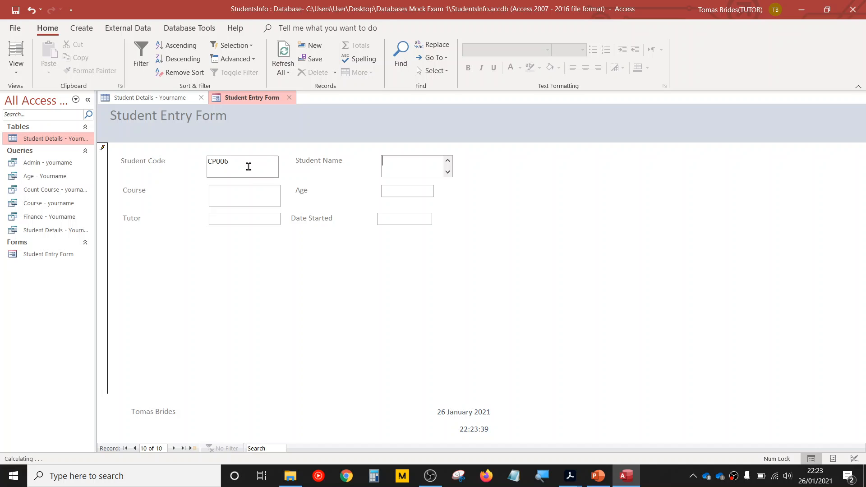
pyautogui.click(227, 198)
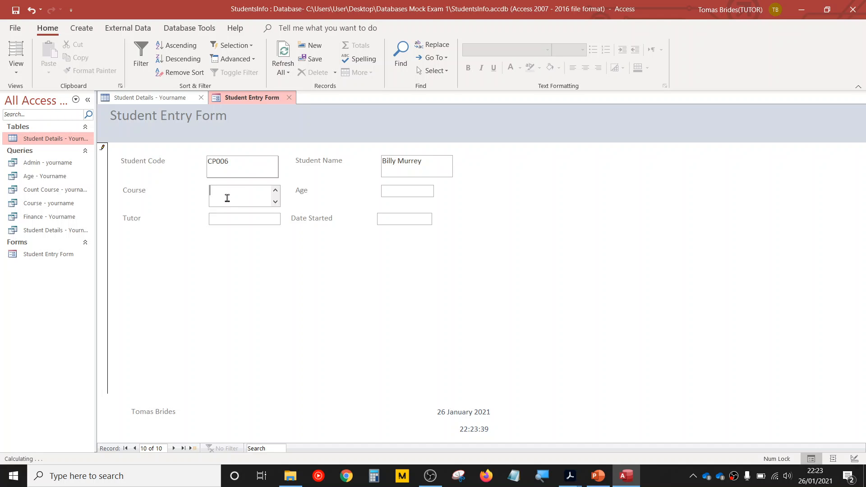
pyautogui.write('eCommerce')
pyautogui.click(401, 189)
pyautogui.write('20')
# - Look up the tutor in question 2 of the exam PDF and enter the tutor's full name in the Access record
pyautogui.moveTo(569, 476)
pyautogui.click(623, 432)
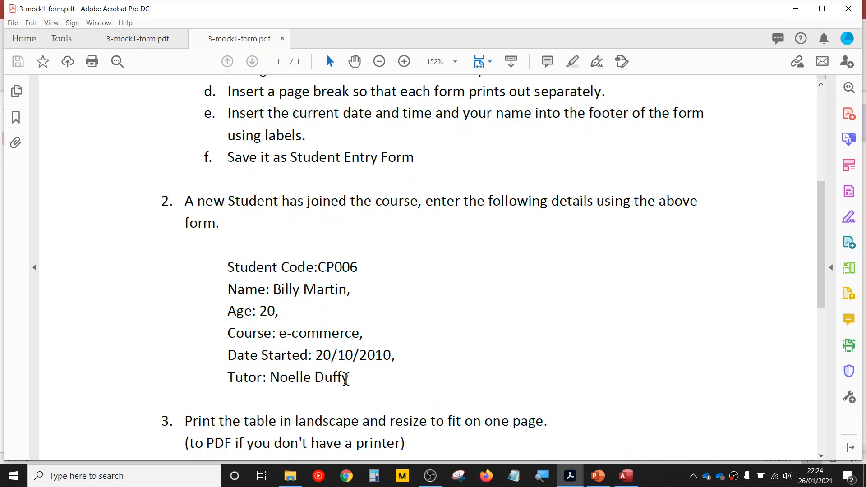
pyautogui.hotkey('alt', 'Tab')
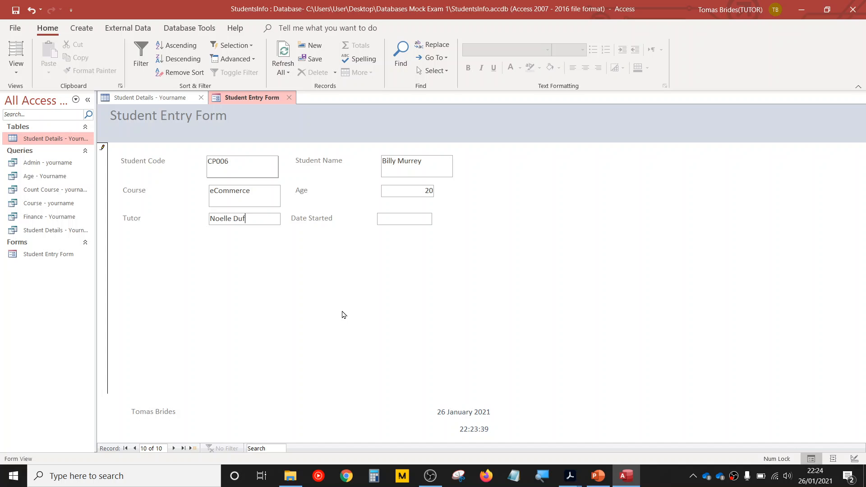
pyautogui.hotkey('alt', 'Tab')
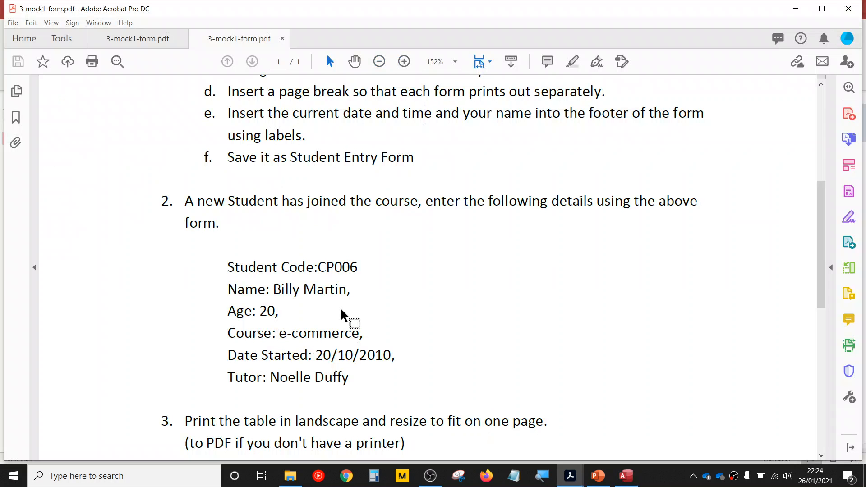
pyautogui.hotkey('alt', 'Tab')
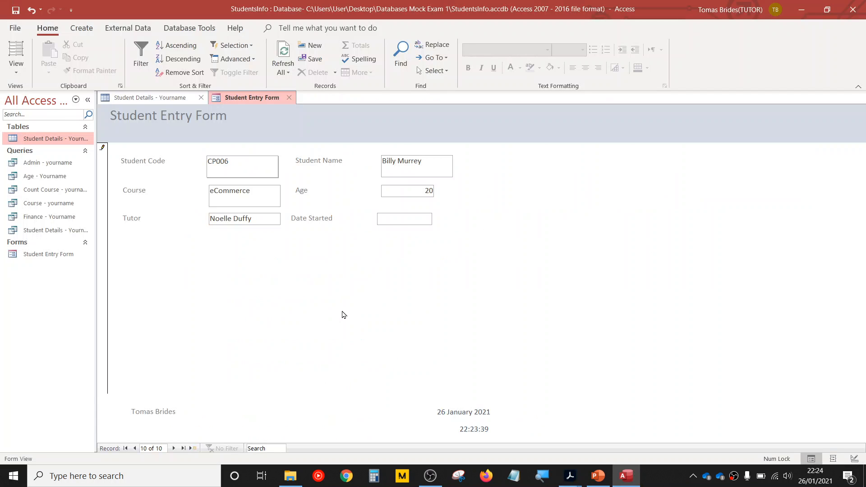
# - Enter 20/10/2010 as the new student's Date Started
pyautogui.click(400, 219)
pyautogui.write('20/10/2010')
# - Correct the new student's surname to match the exam PDF and save the record
pyautogui.click(412, 190)
pyautogui.moveTo(425, 162); pyautogui.dragTo(400, 162)
pyautogui.write('Martin')
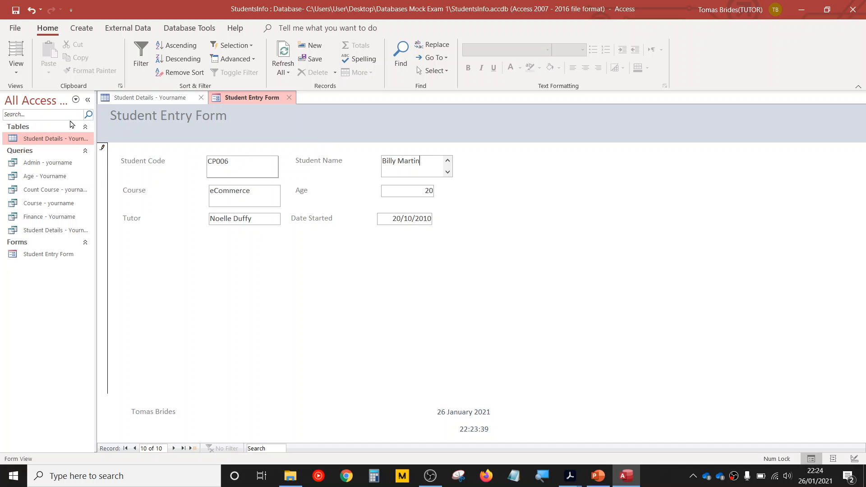
pyautogui.click(15, 9)
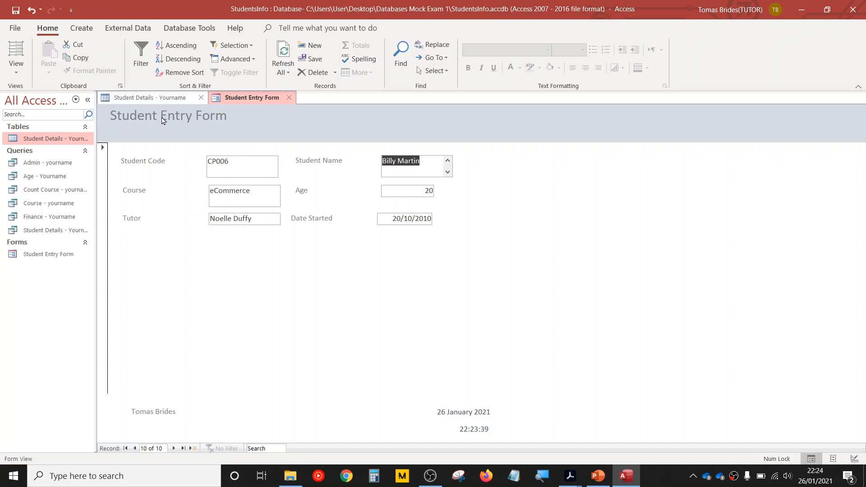
# - Refresh the Student Details table and check the newly added student's record in it
pyautogui.click(162, 98)
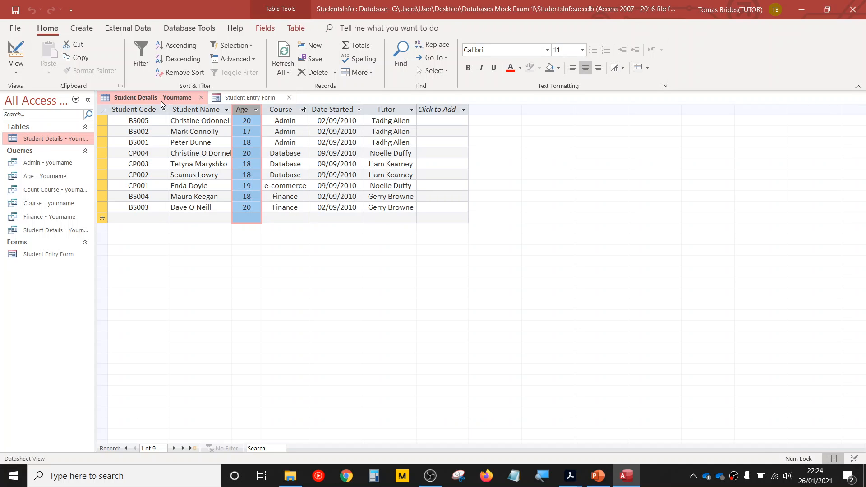
pyautogui.click(284, 51)
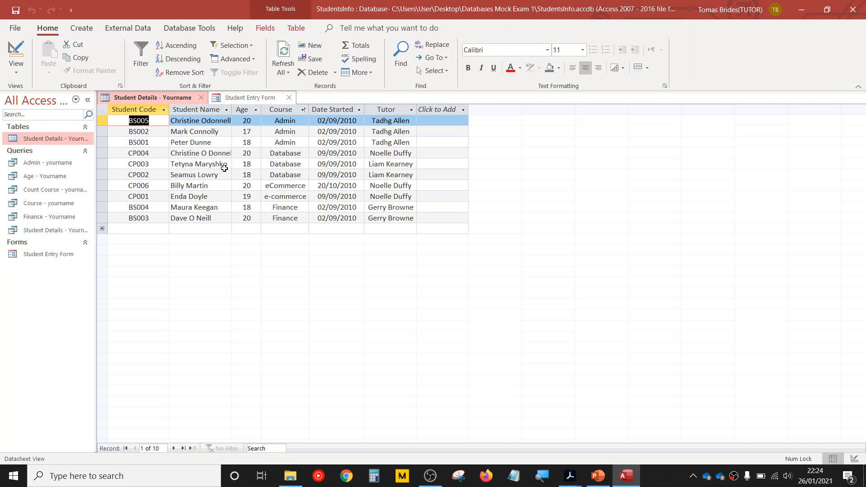
pyautogui.click(216, 183)
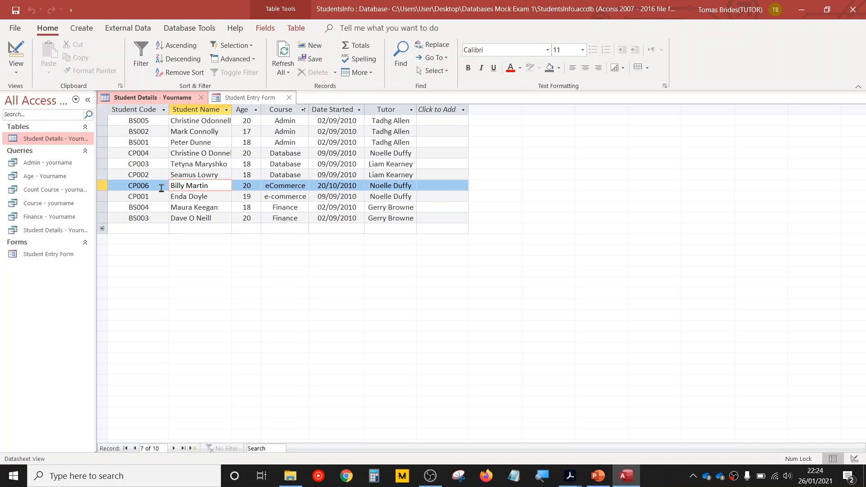
pyautogui.click(216, 188)
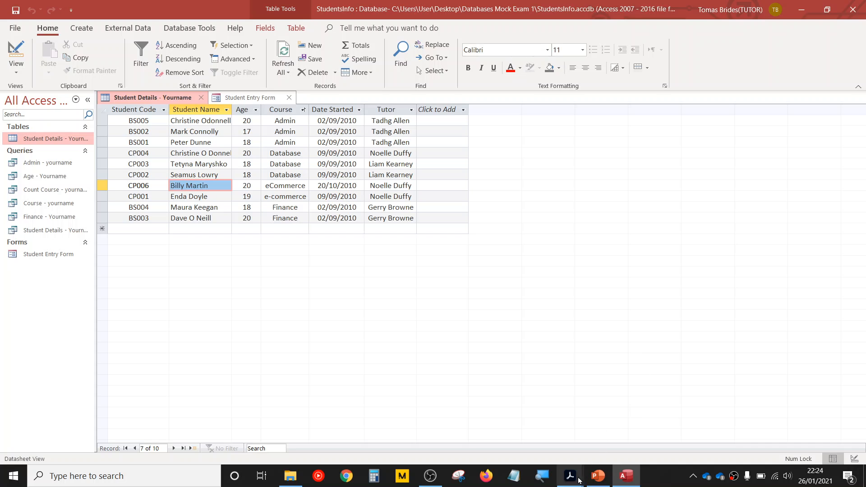
# - Switch to the exam PDF and read question 3 on printing the table or producing a PDF
pyautogui.moveTo(570, 476)
pyautogui.click(627, 433)
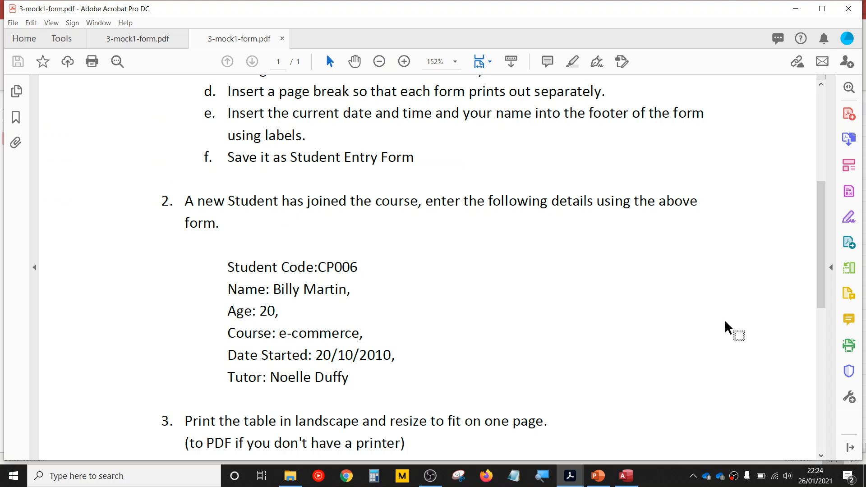
pyautogui.moveTo(819, 265); pyautogui.dragTo(814, 300)
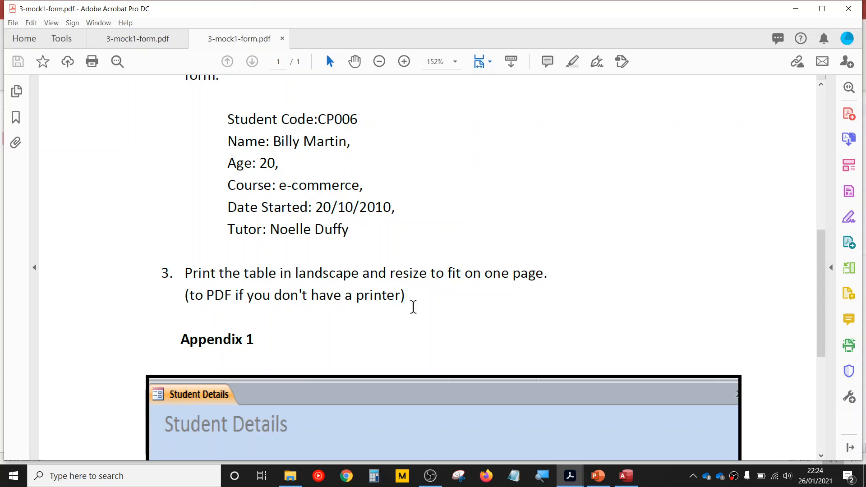
pyautogui.moveTo(207, 295); pyautogui.dragTo(270, 302)
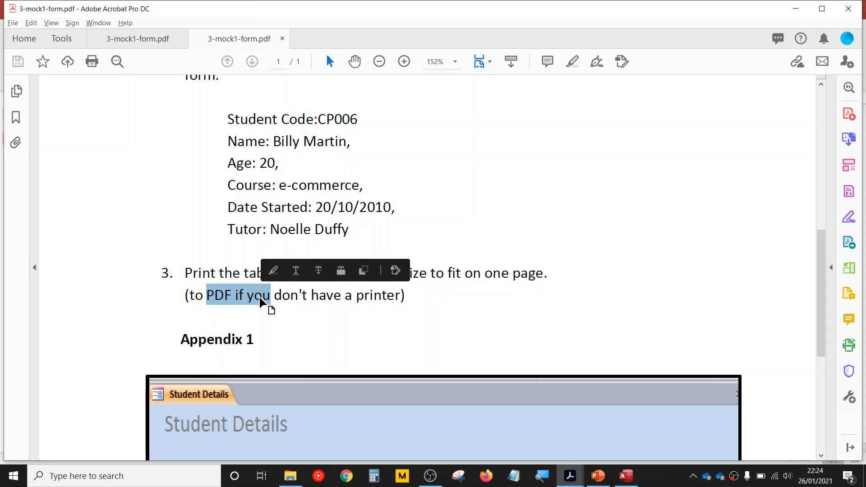
pyautogui.click(356, 298)
# - Back in Access, open the Student Details table in Print Preview and set the page to landscape
pyautogui.click(626, 476)
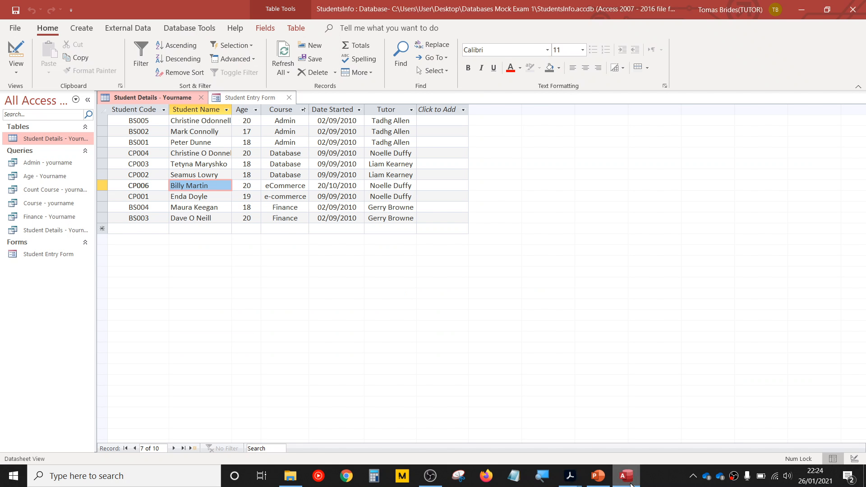
pyautogui.click(15, 28)
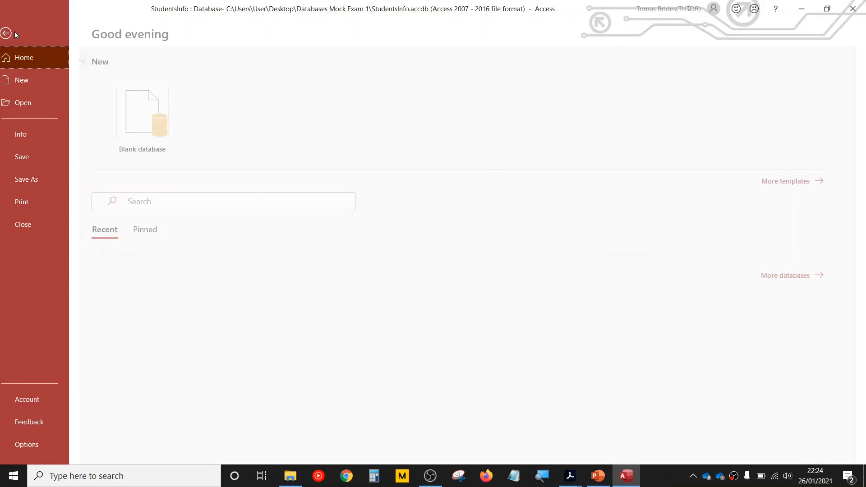
pyautogui.click(40, 207)
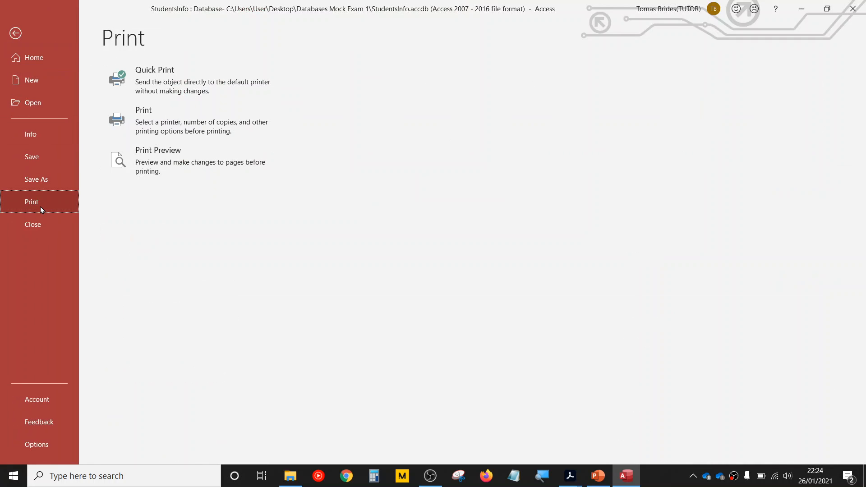
pyautogui.click(153, 164)
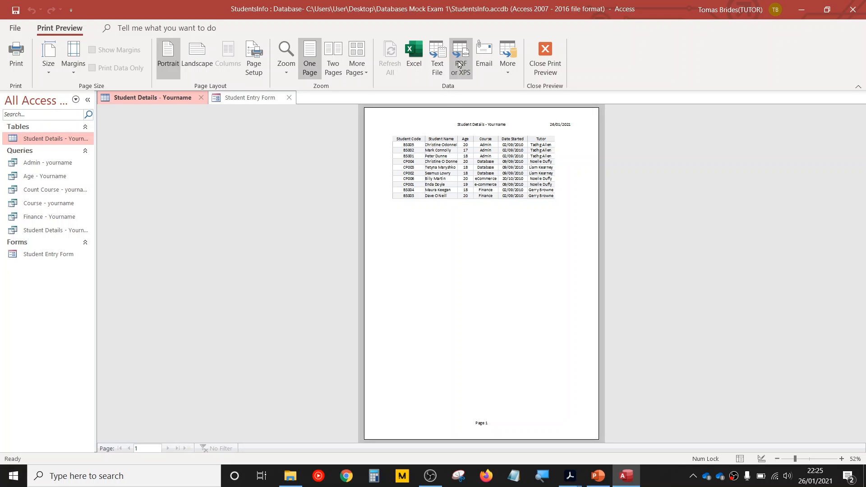
pyautogui.click(198, 64)
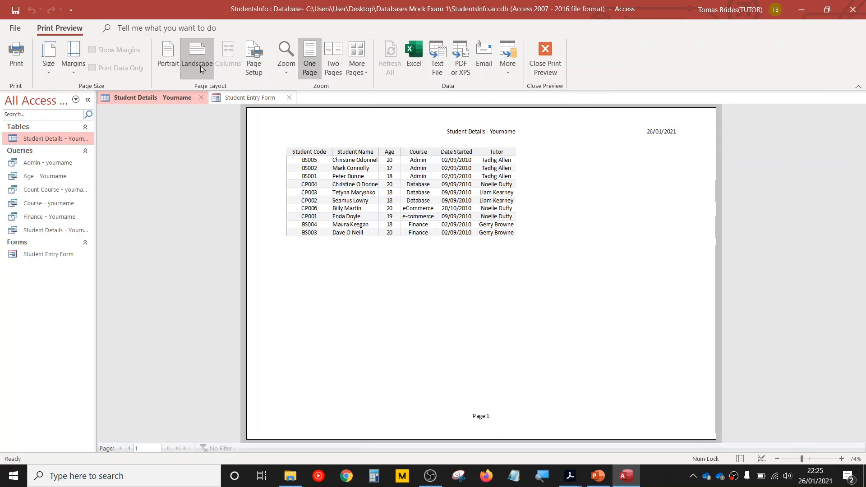
# - Start a PDF export of the Student Details table and choose the Databases Mock Exam 1 folder on the Desktop as destination
pyautogui.click(459, 55)
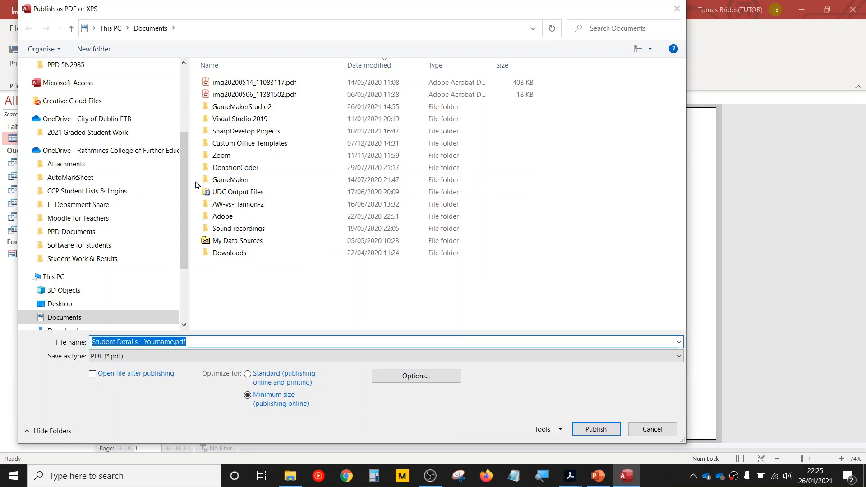
pyautogui.scroll(4, 188, 187)
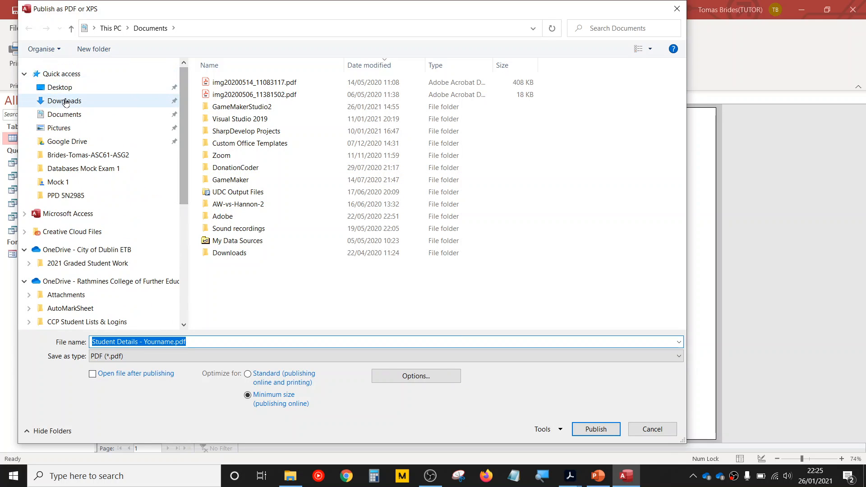
pyautogui.click(73, 87)
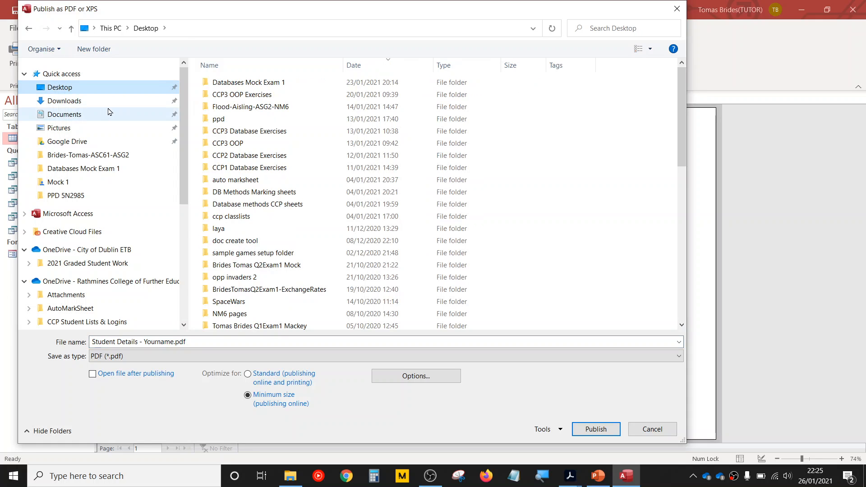
pyautogui.doubleClick(284, 84)
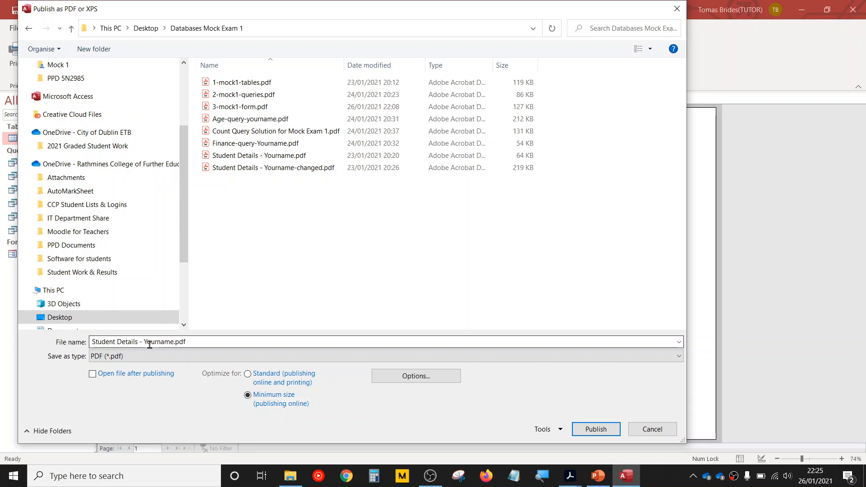
# - Name the file Student Details - Yourname-formentry.pdf, publish it, and close the export wizard without saving the export steps
pyautogui.tripleClick(174, 342)
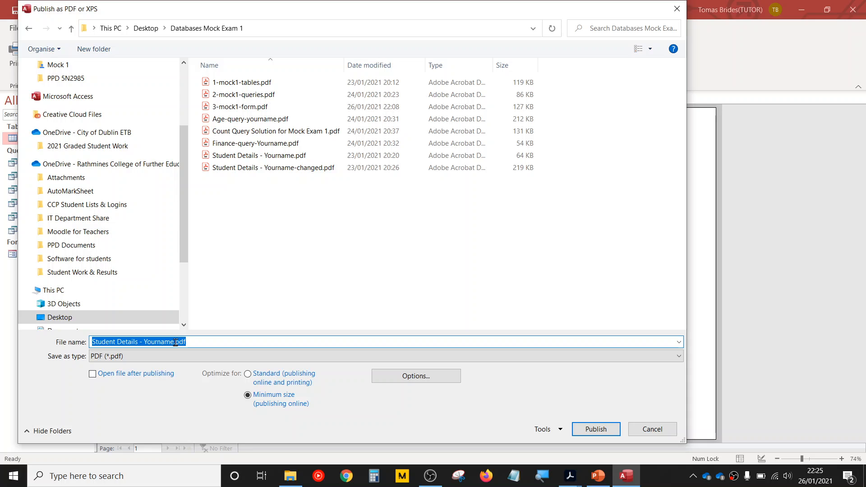
pyautogui.click(176, 343)
pyautogui.write('-form')
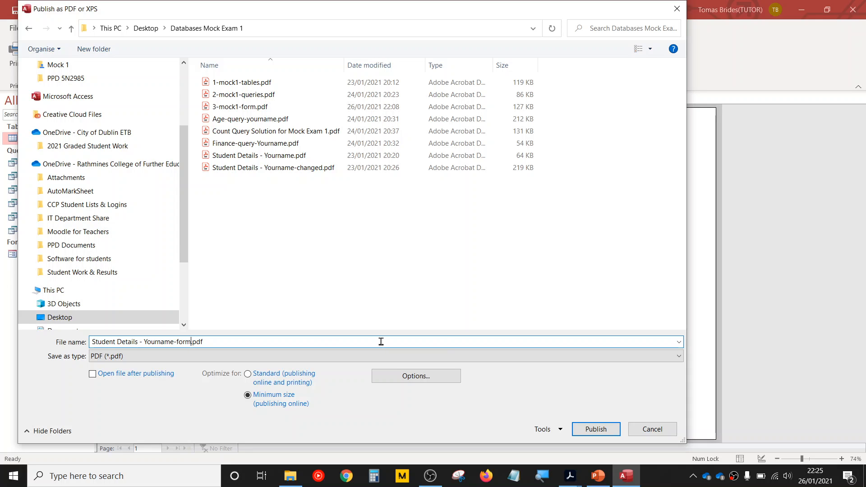
pyautogui.doubleClick(228, 338)
pyautogui.click(189, 342)
pyautogui.write('entry')
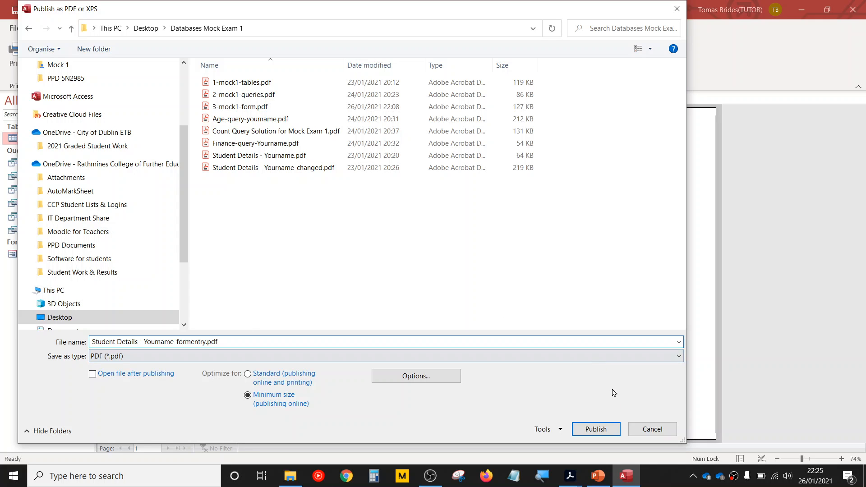
pyautogui.click(596, 429)
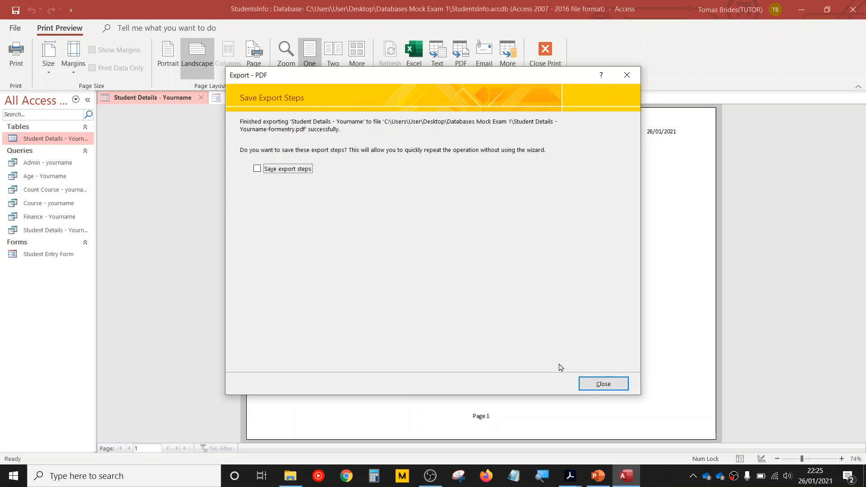
pyautogui.click(603, 384)
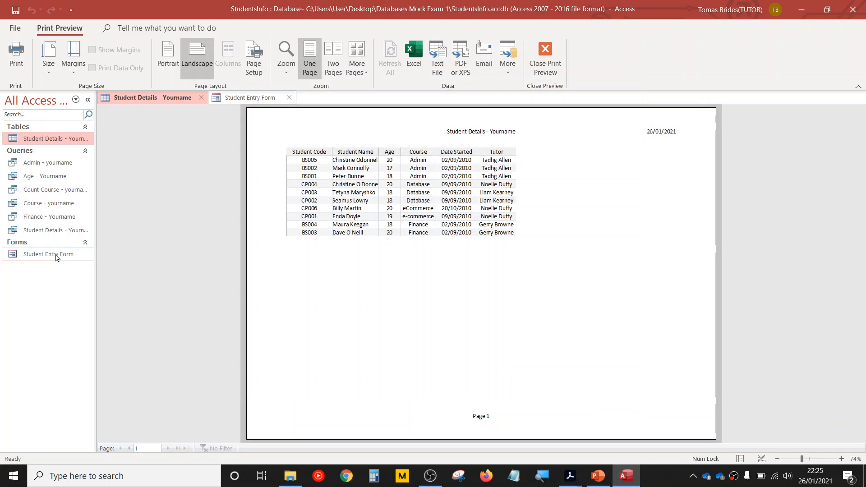
# - Open the Student Entry Form in Print Preview and set its page orientation to landscape
pyautogui.doubleClick(48, 254)
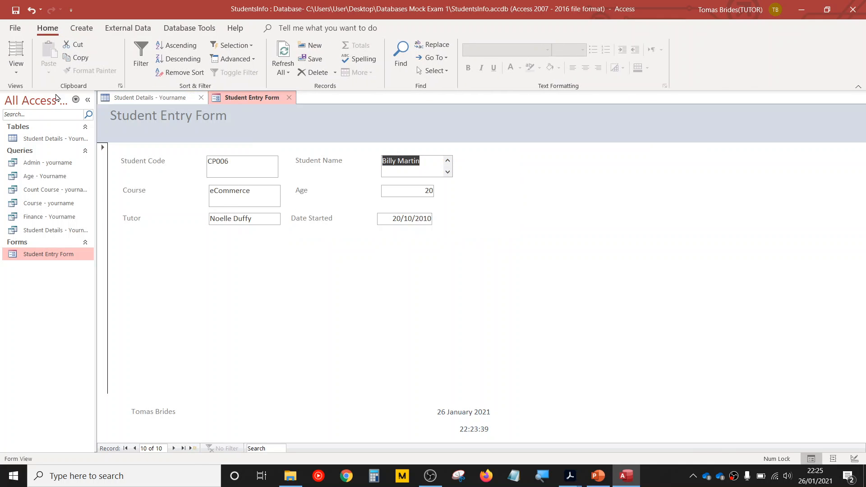
pyautogui.click(15, 28)
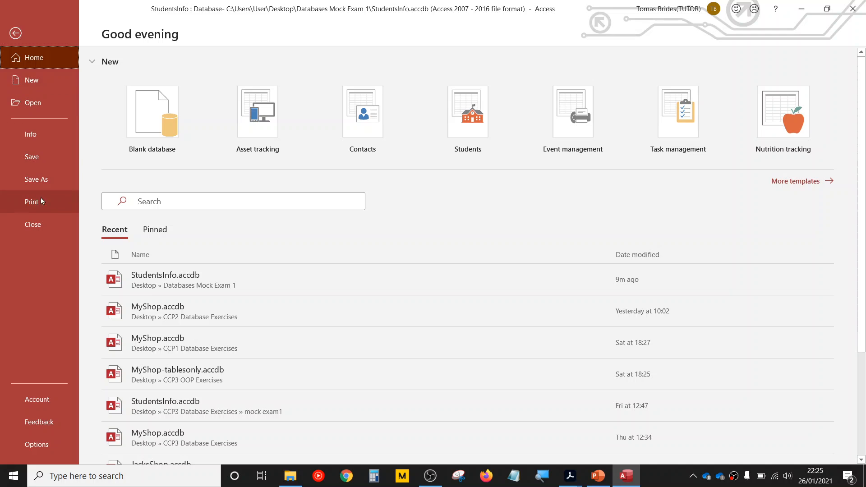
pyautogui.click(40, 202)
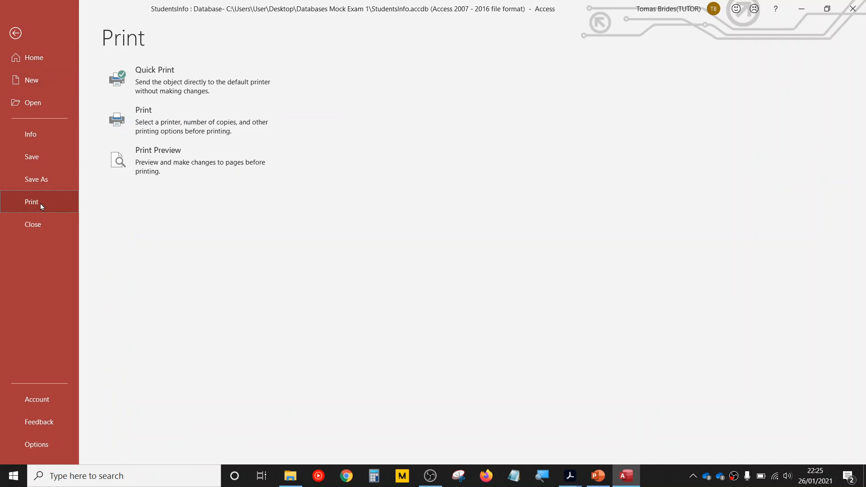
pyautogui.click(165, 167)
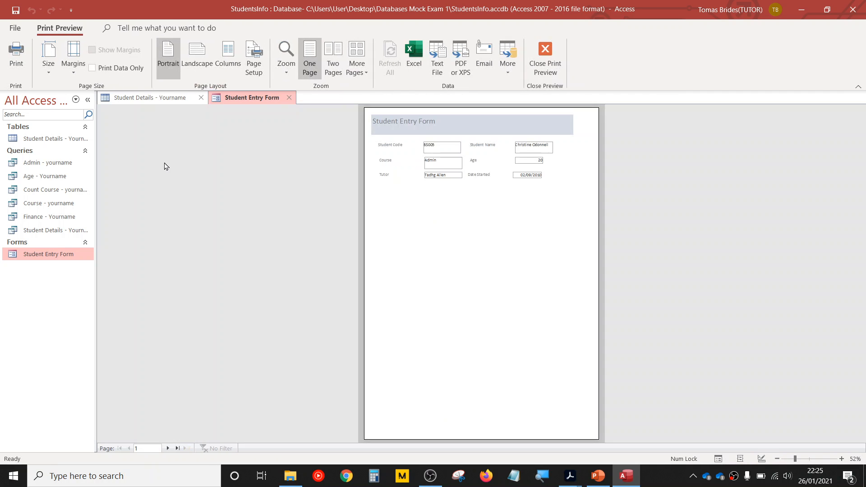
pyautogui.click(193, 64)
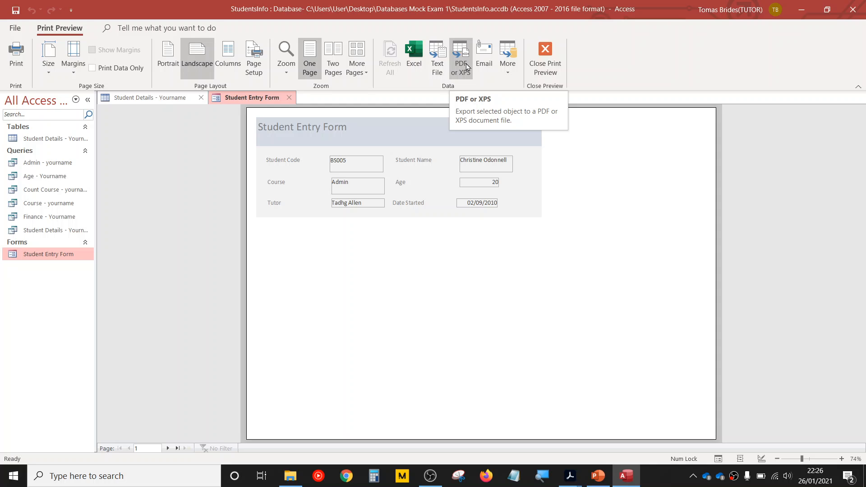
# - Print only page 1 of the form, from 1 to 1, using the Microsoft Print to PDF printer
pyautogui.click(13, 60)
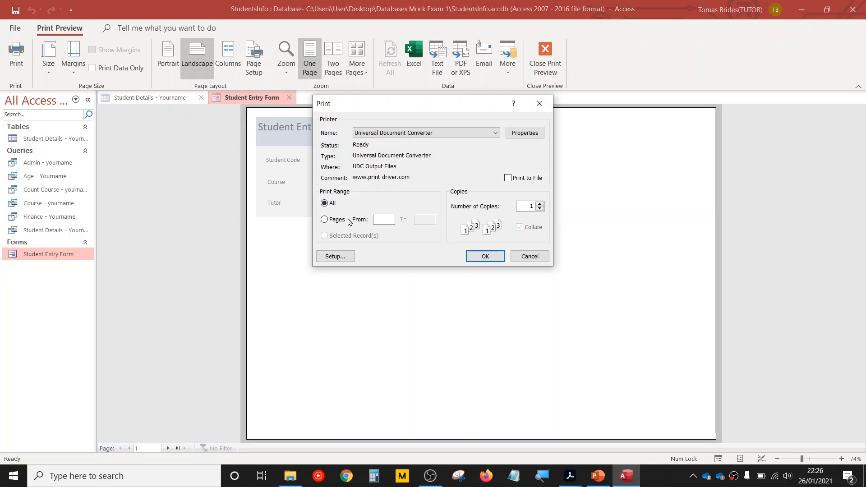
pyautogui.click(334, 220)
pyautogui.write('1')
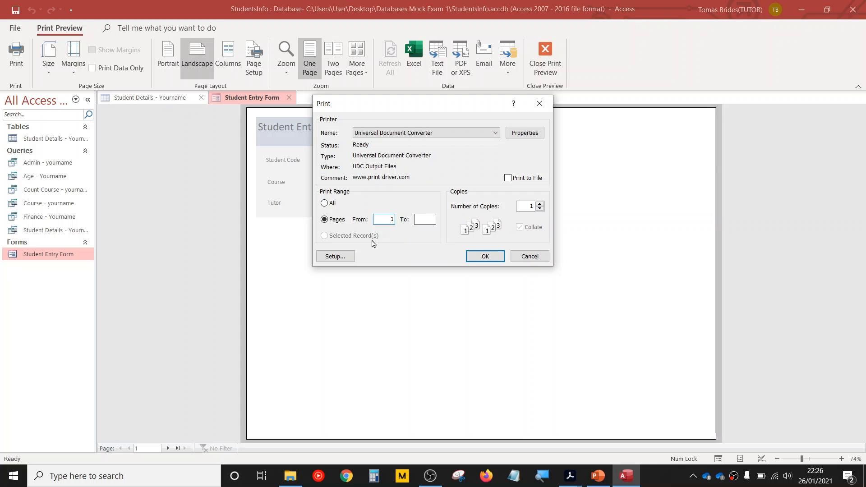
pyautogui.click(419, 221)
pyautogui.click(486, 134)
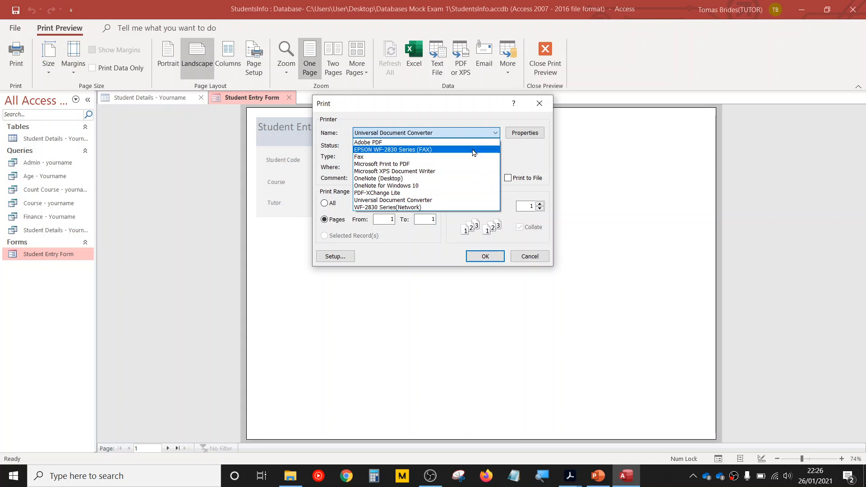
pyautogui.click(461, 164)
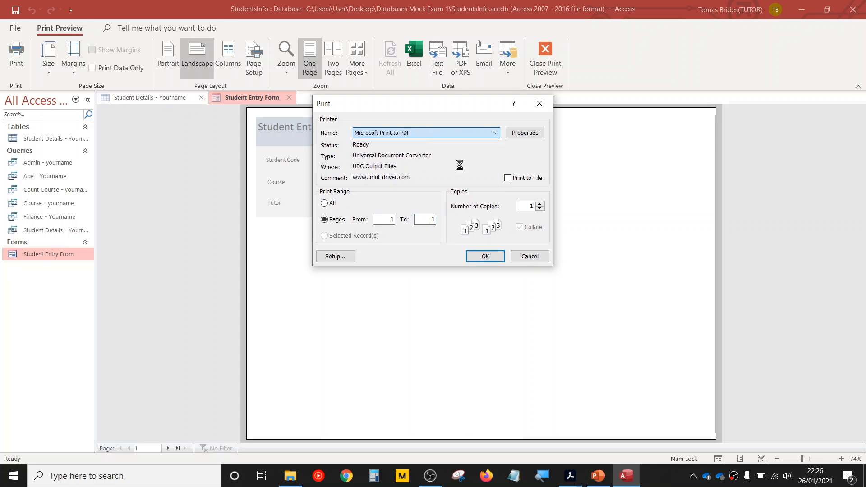
pyautogui.click(484, 256)
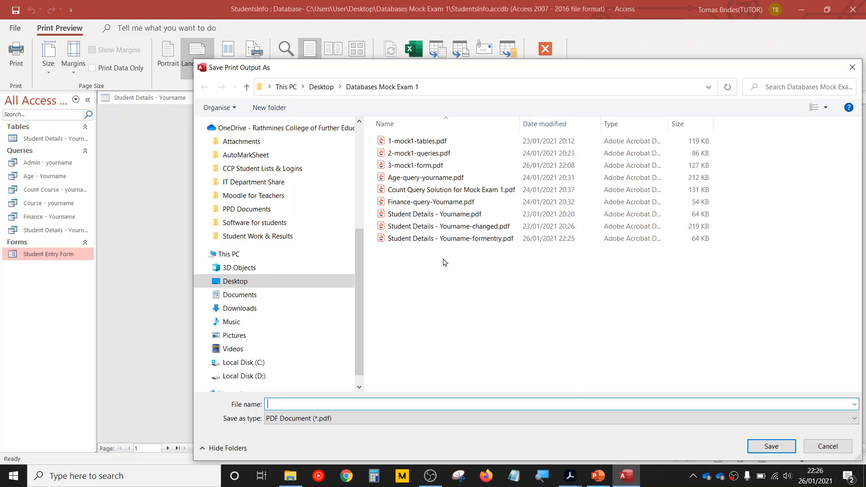
# - Save the print output as Student-entry-form in the Databases Mock Exam 1 folder
pyautogui.write('En')
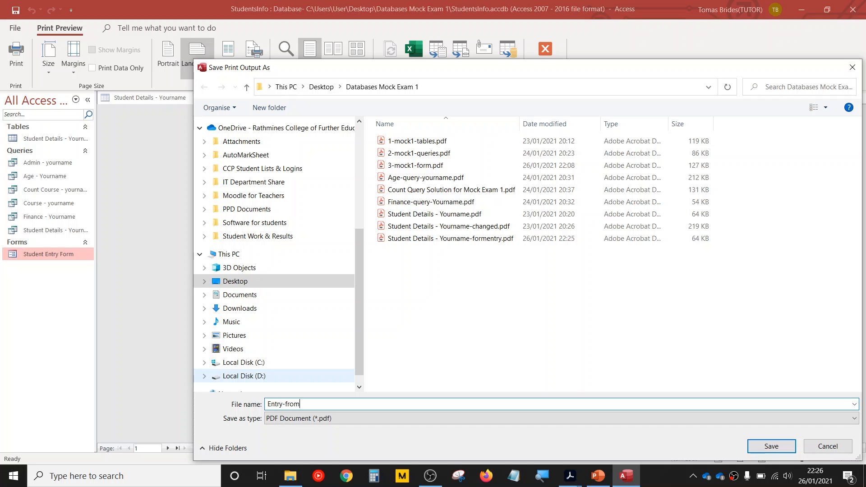
pyautogui.write('try-fro')
pyautogui.press('BackSpace')
pyautogui.press('BackSpace')
pyautogui.press('BackSpace')
pyautogui.press('BackSpace')
pyautogui.press('BackSpace')
pyautogui.press('BackSpace')
pyautogui.press('BackSpace')
pyautogui.press('BackSpace')
pyautogui.press('BackSpace')
pyautogui.write('St')
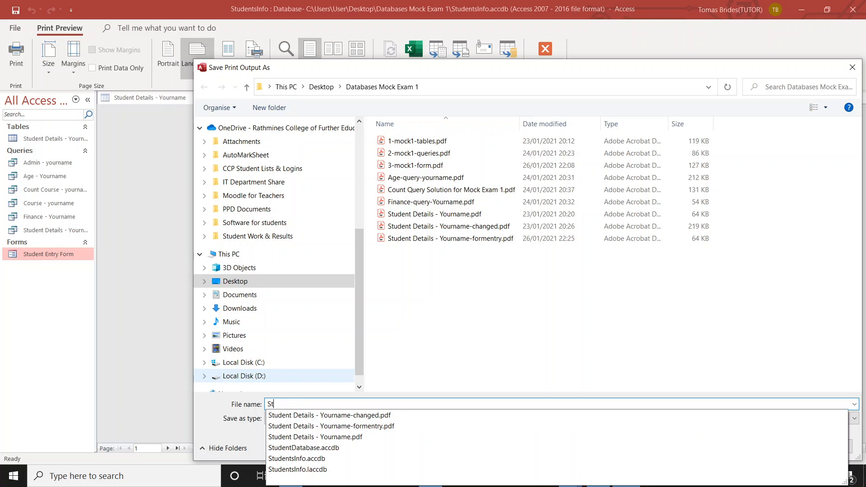
pyautogui.write('udent-entry')
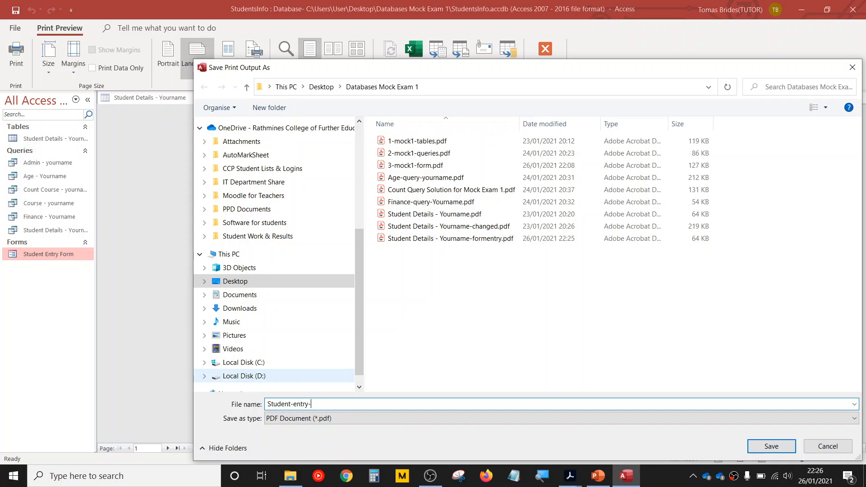
pyautogui.write('-form')
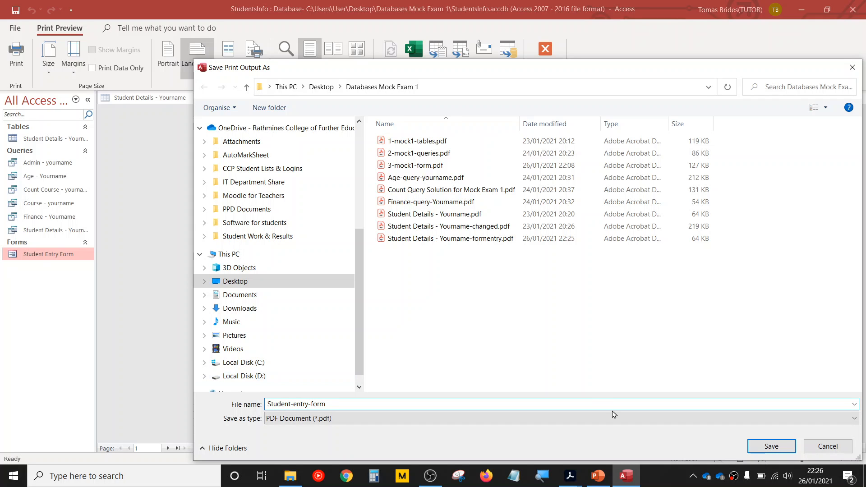
pyautogui.click(770, 446)
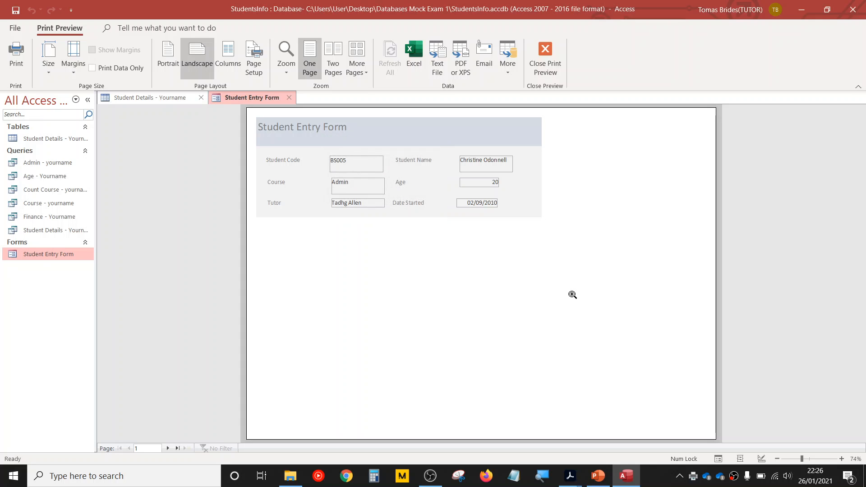
# - In File Explorer, sort the Databases Mock Exam 1 folder by date modified and open Student-entry-form.pdf to check it
pyautogui.click(290, 476)
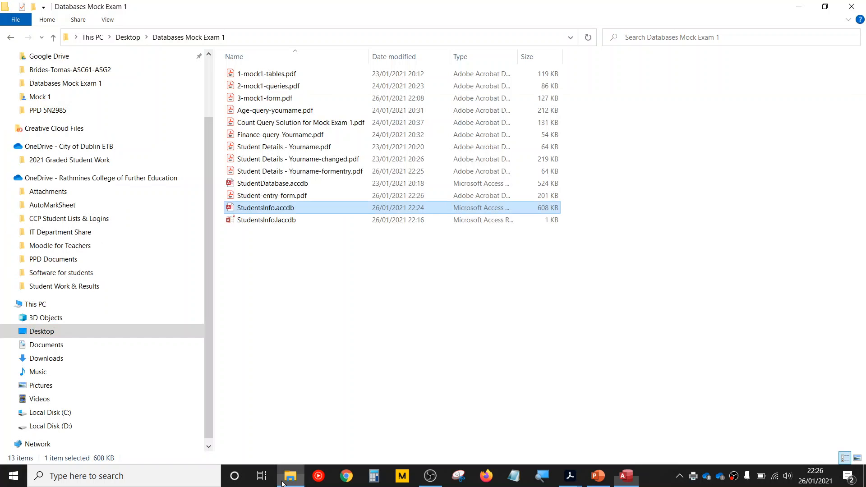
pyautogui.click(411, 56)
pyautogui.click(314, 77)
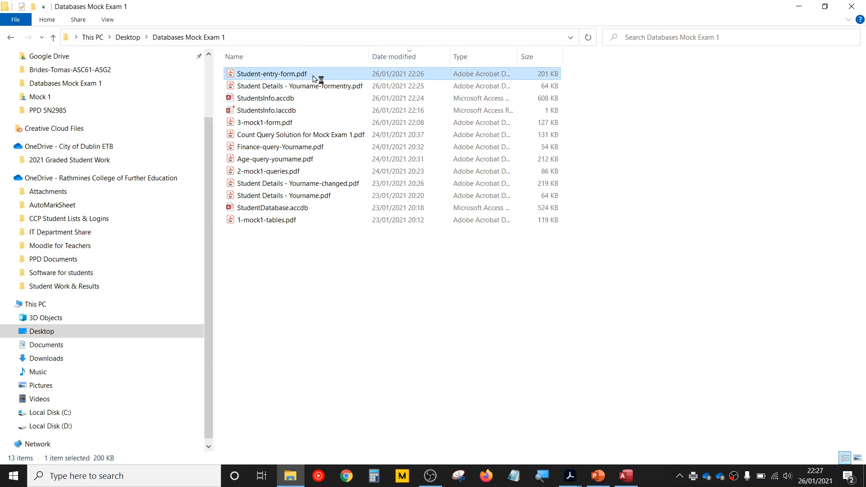
pyautogui.doubleClick(315, 77)
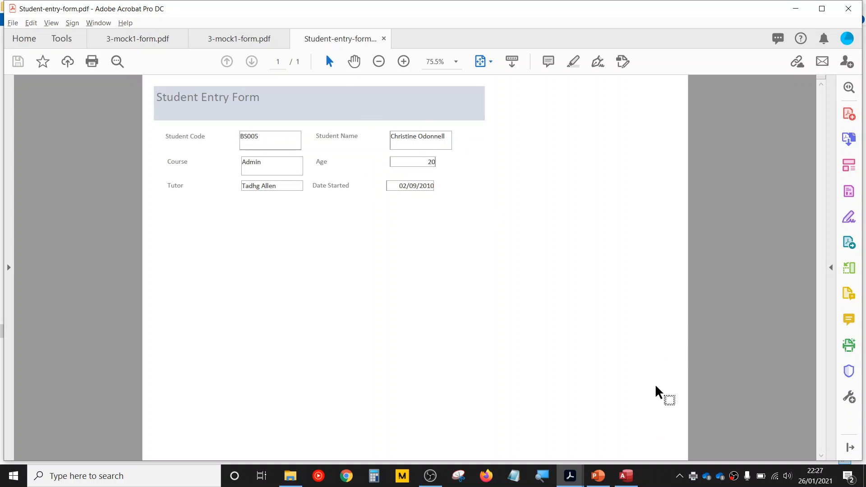
# - Switch back to Access and close the Print Preview of the Student Entry Form
pyautogui.click(598, 476)
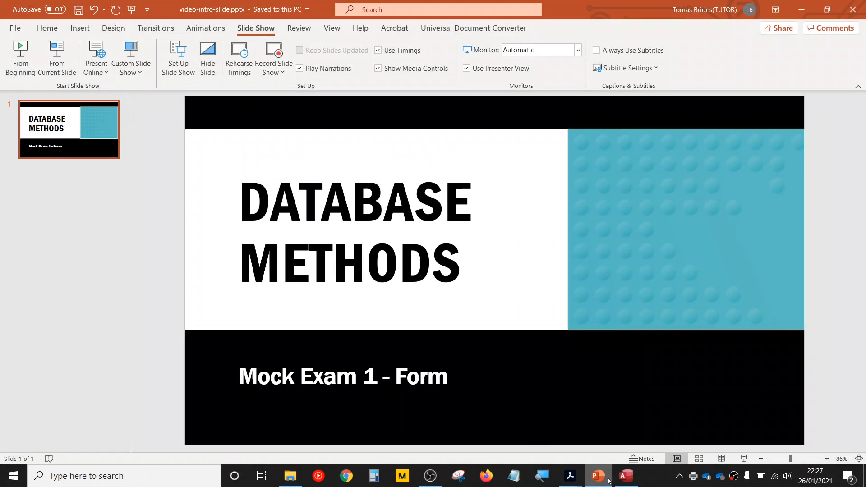
pyautogui.click(627, 476)
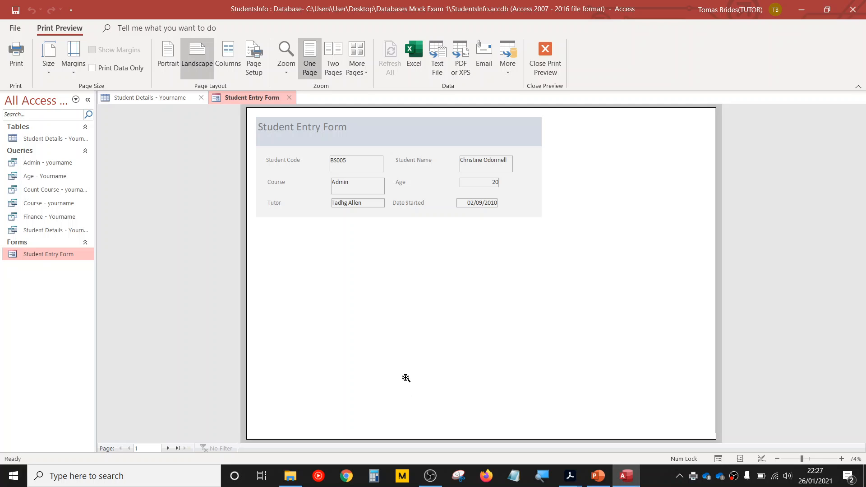
pyautogui.click(545, 53)
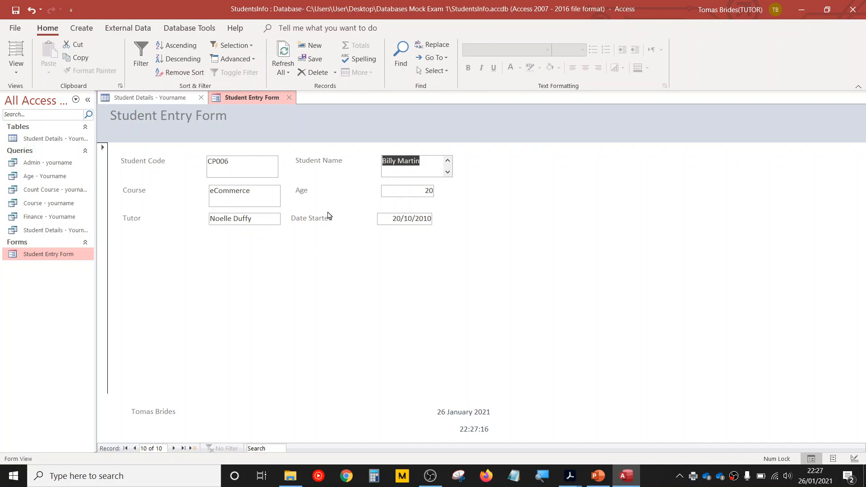